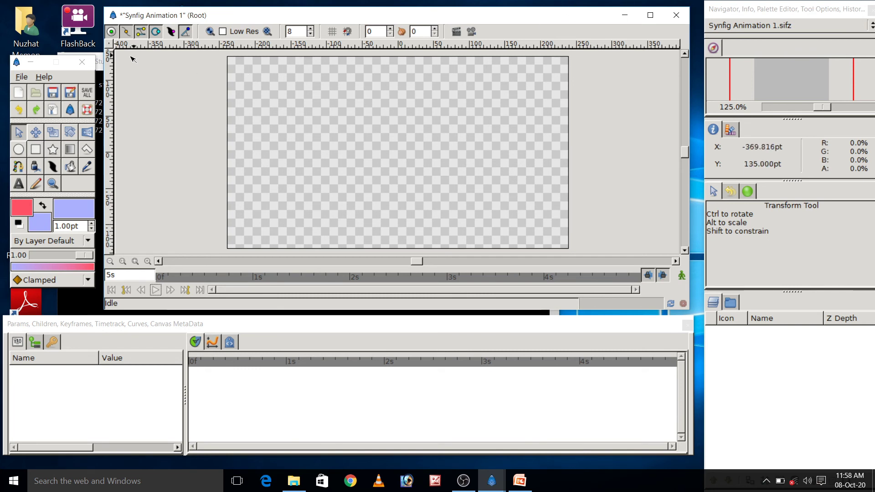
Import natural_scenary.jpg from the Desktop via the canvas menu's File > Import
left_click(108, 42)
mouse_move(127, 46)
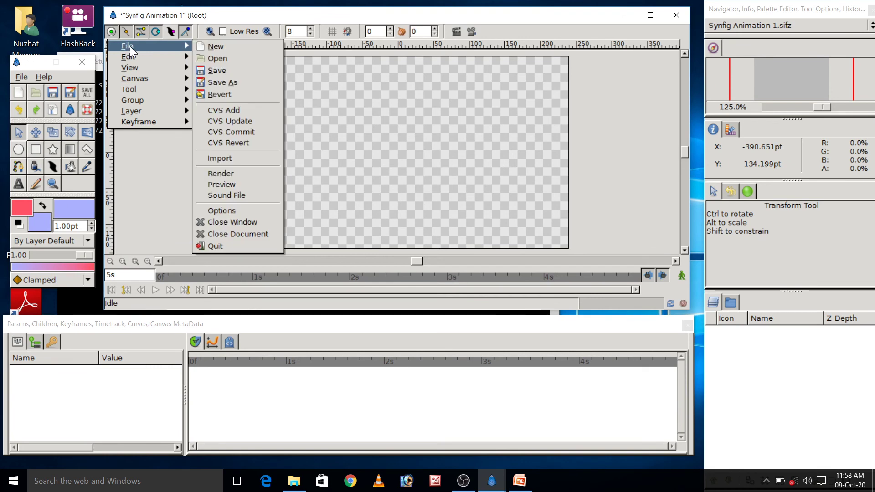
left_click(250, 157)
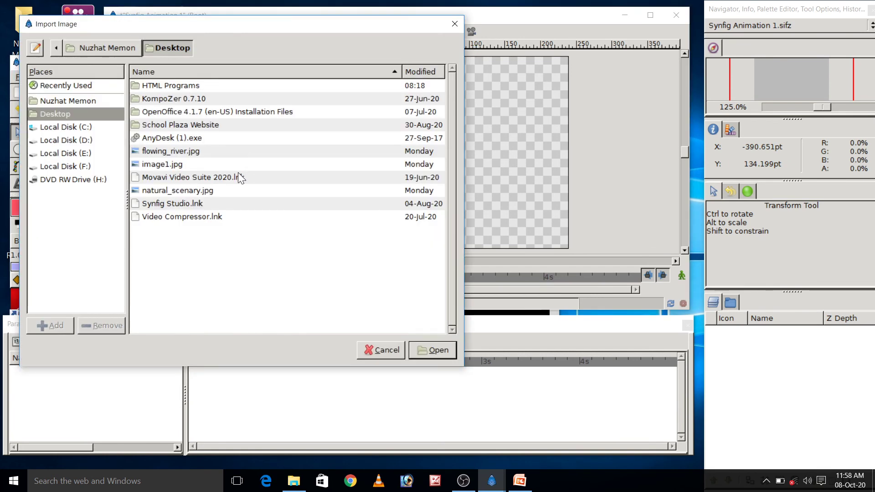
left_click(194, 191)
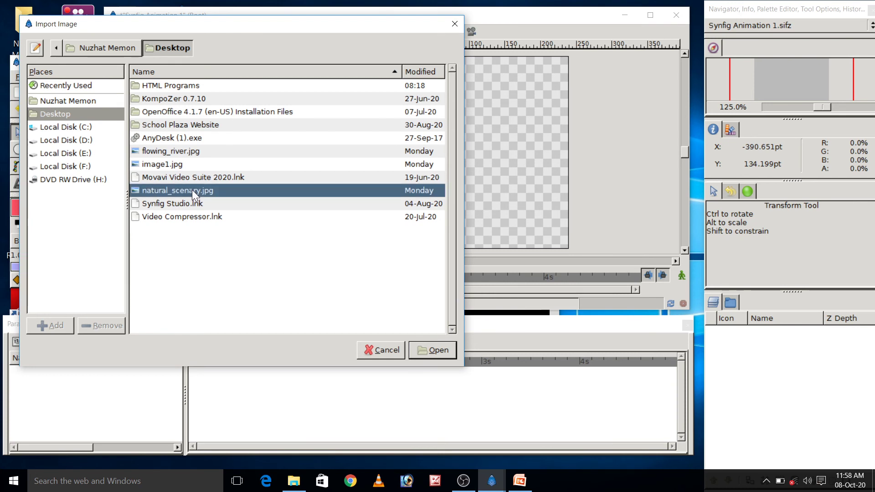
left_click(427, 349)
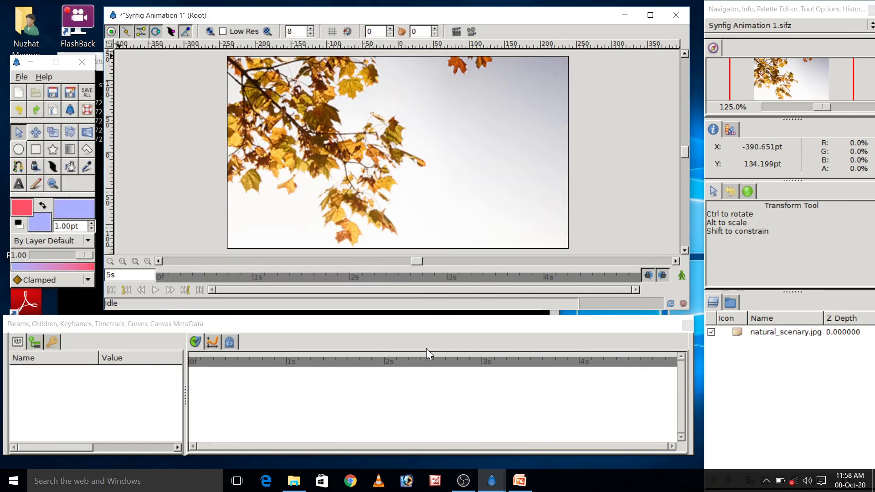
Drag the scenery image's top-left and bottom-right corners so it fits the canvas height
left_click(785, 335)
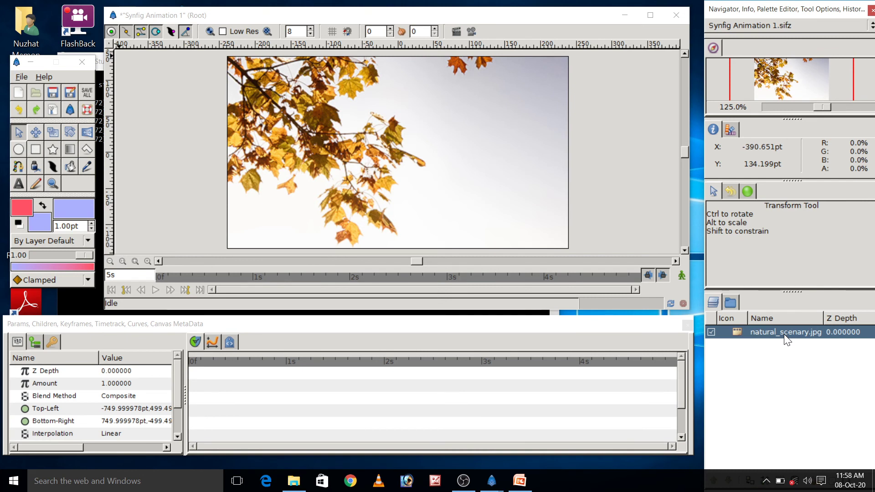
key("minus")
key("minus")
key("minus")
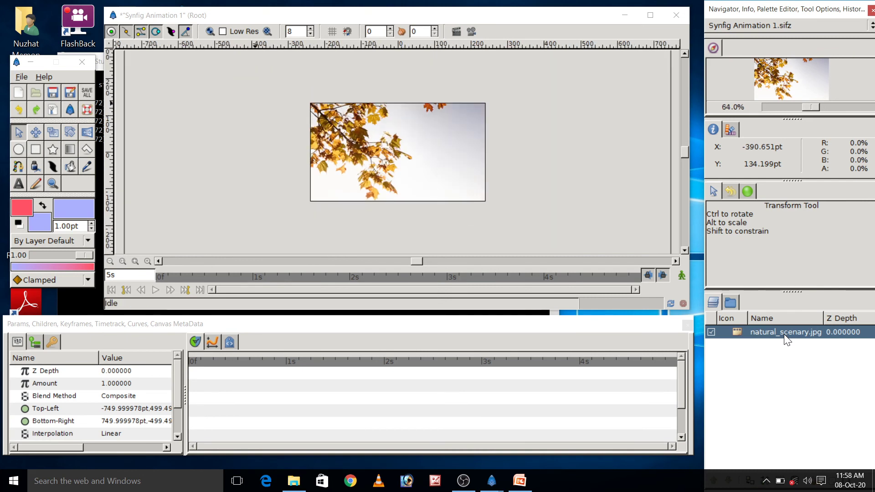
key("minus")
key("minus")
key("minus")
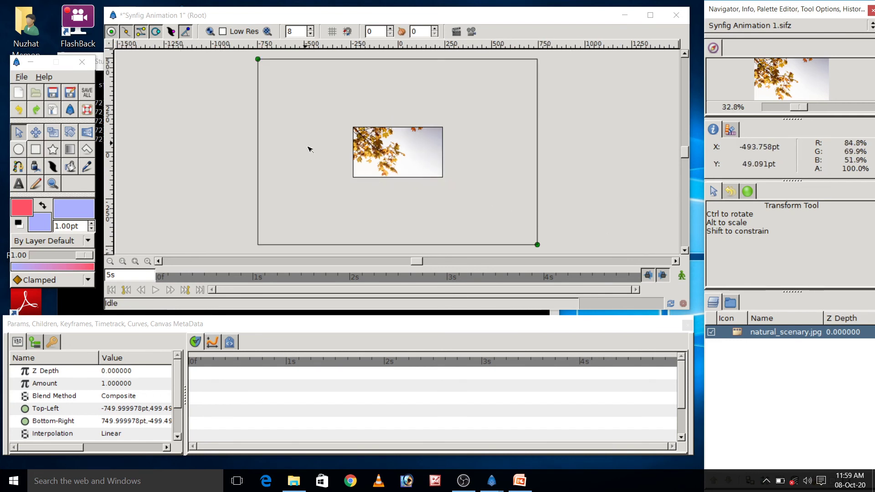
left_click_drag(258, 59, 375, 122)
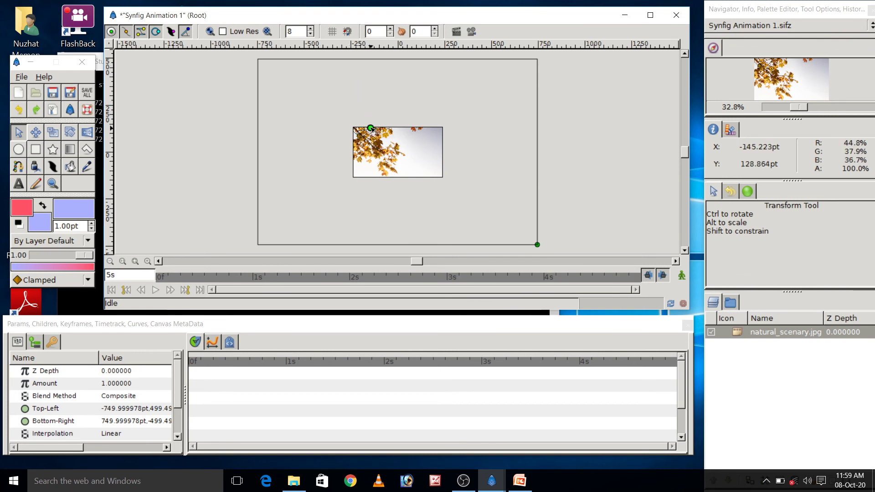
left_click_drag(374, 123, 374, 128)
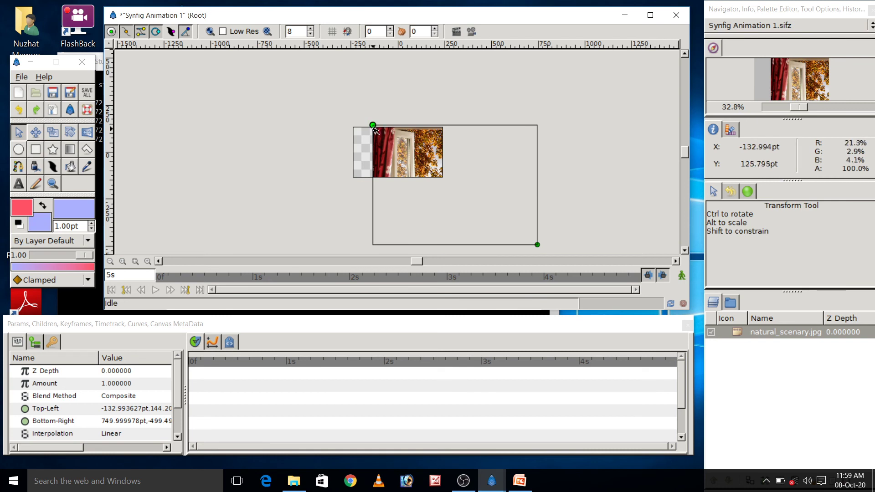
left_click_drag(374, 130, 372, 128)
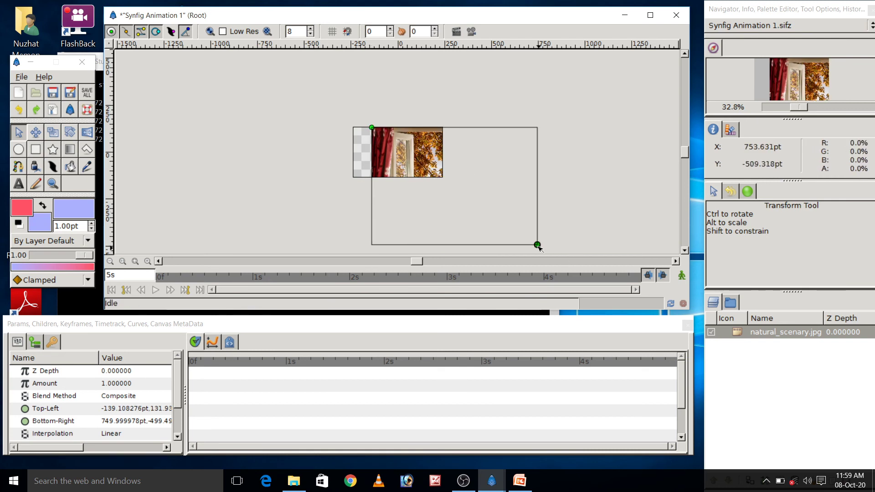
left_click_drag(537, 245, 420, 178)
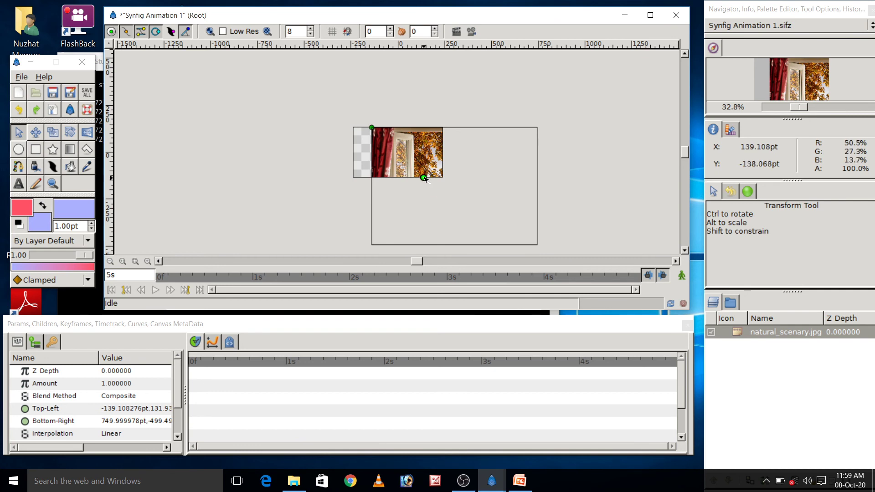
Zoom back in on the scenery and activate the BLine spline tool
key("ctrl+equal")
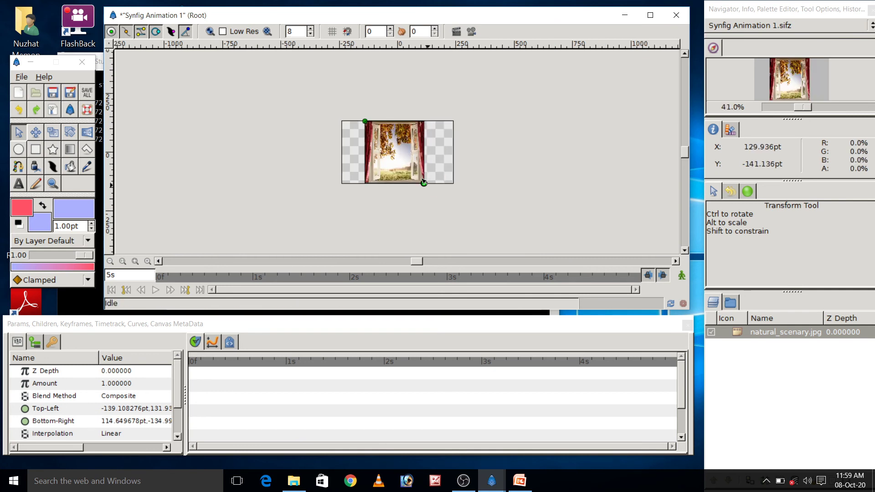
key("ctrl+equal")
key("ctrl+equal")
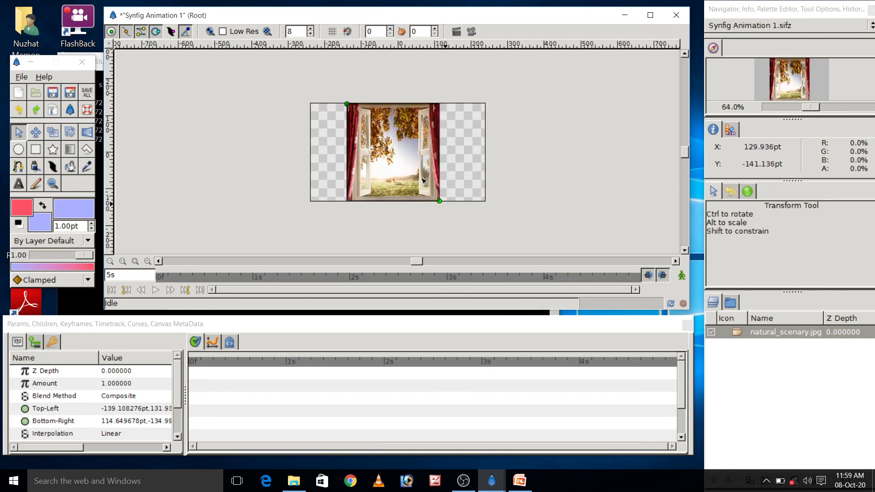
key("ctrl+equal")
key("ctrl+equal")
key("ctrl+equal")
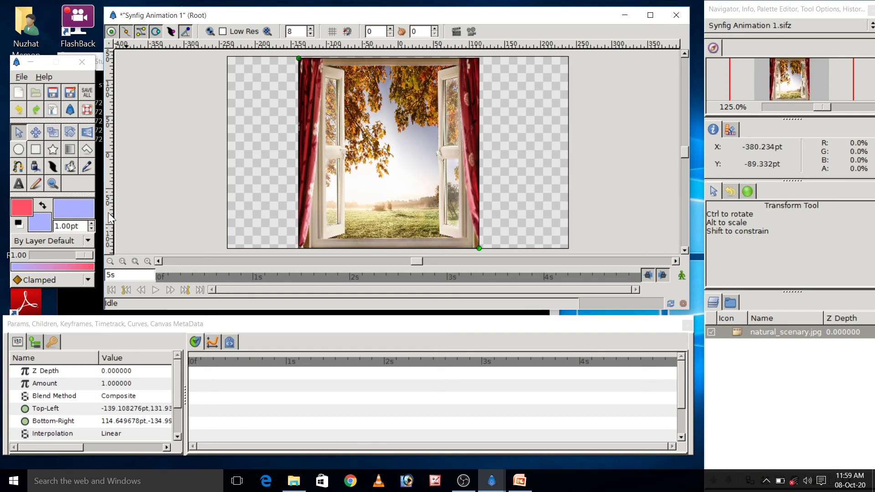
left_click(18, 169)
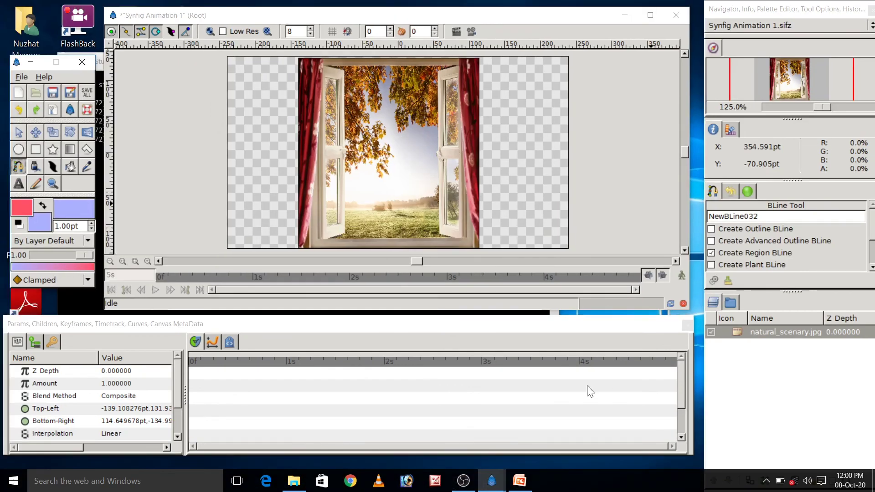
Place twelve jagged star-shaped vertices left of the window, over the left curtain
left_click(249, 152)
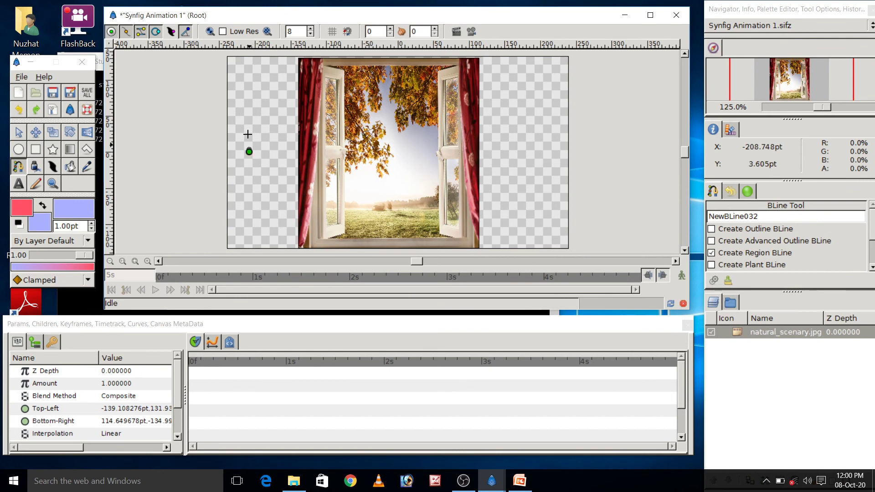
left_click(250, 122)
left_click(277, 146)
left_click(282, 113)
left_click(284, 115)
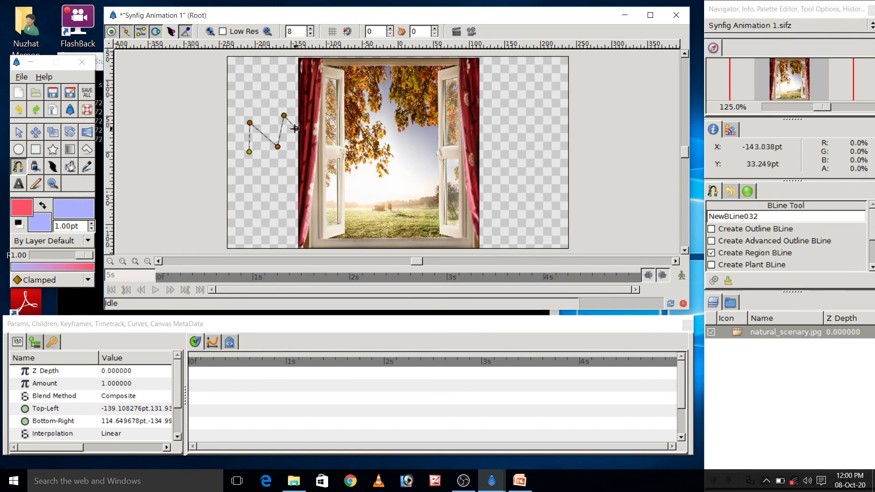
left_click(302, 136)
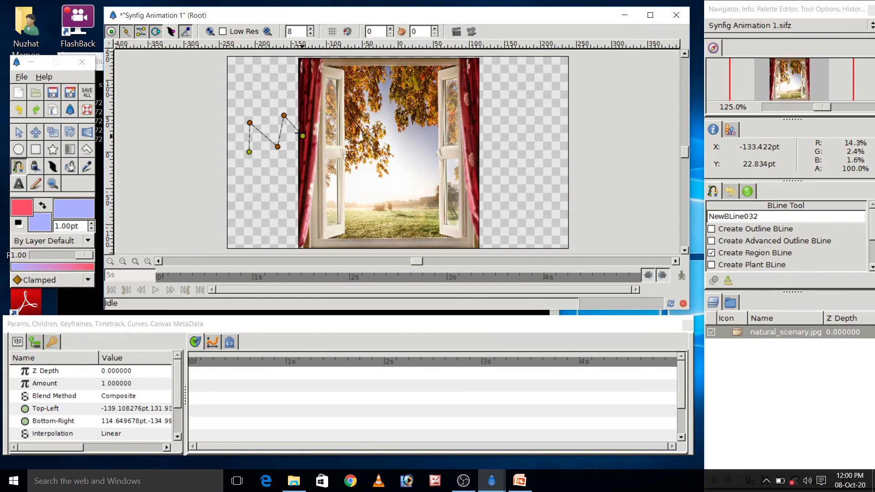
left_click(328, 137)
left_click(304, 162)
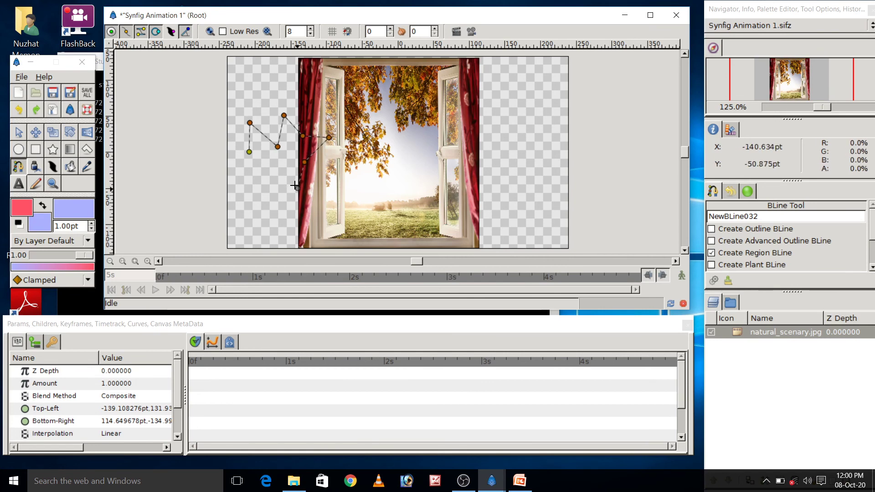
left_click(297, 188)
left_click(277, 163)
left_click(257, 191)
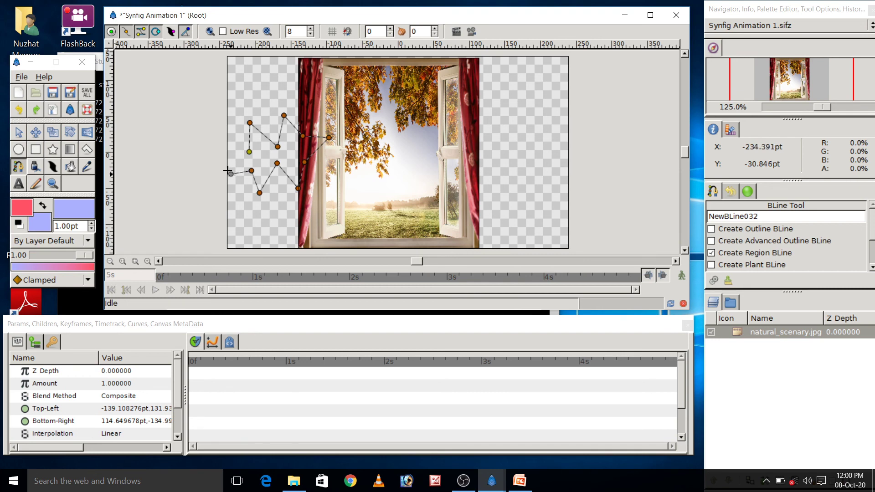
left_click(226, 169)
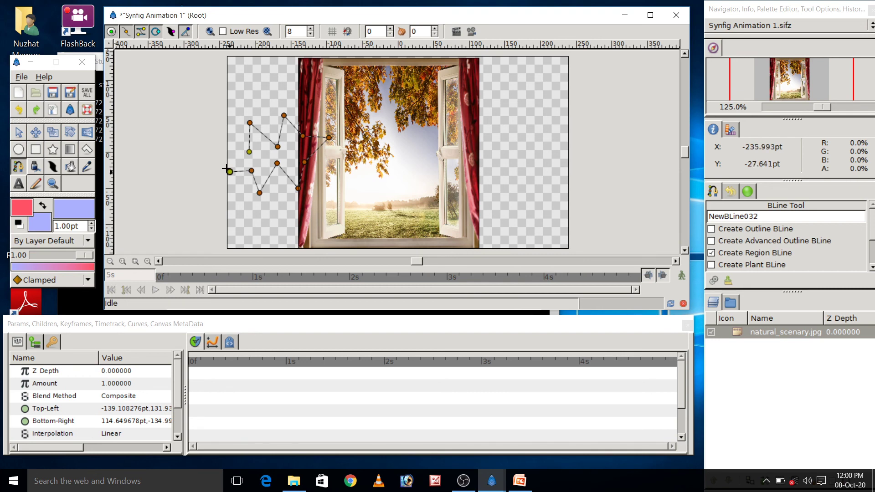
Return to the first vertex and close the outline with Loop BLine
left_click(248, 152)
right_click(248, 152)
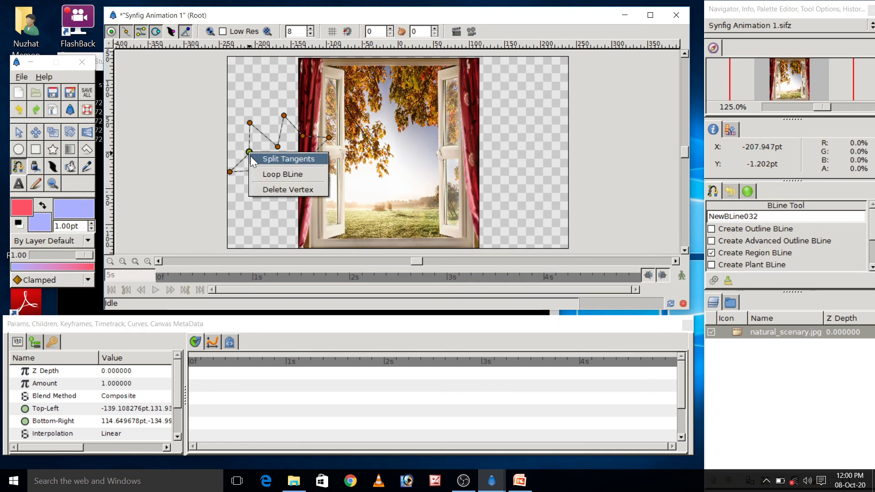
left_click(273, 173)
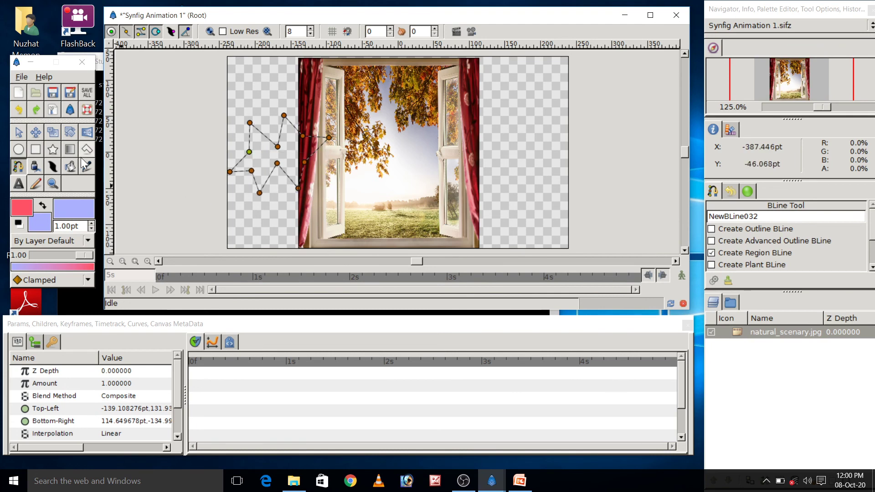
Create the filled region from the outline and name its layer "cloud"
left_click(18, 133)
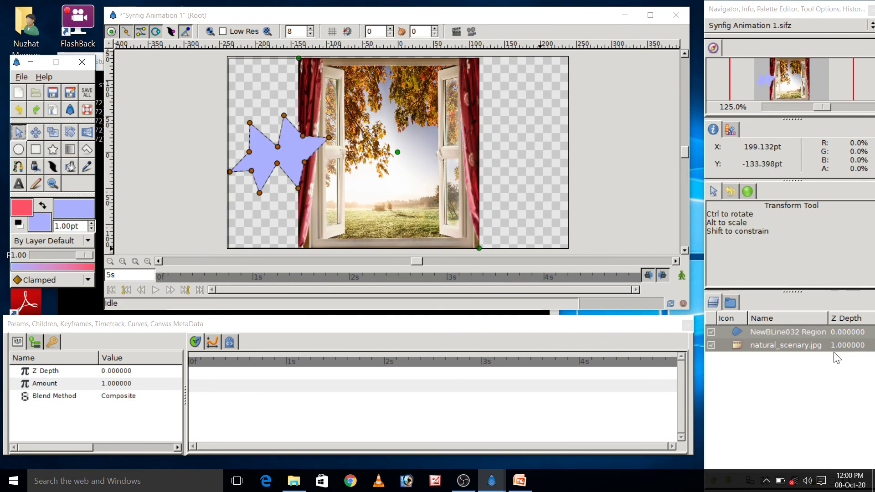
left_click(726, 332)
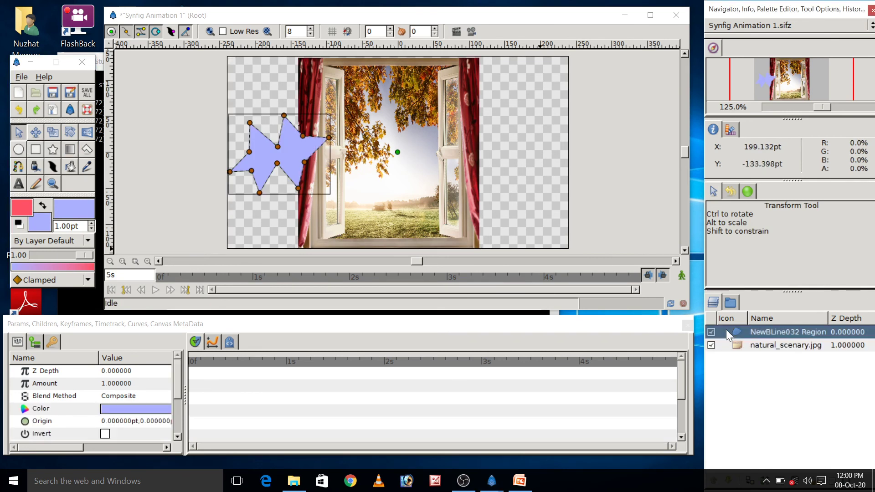
double_click(822, 333)
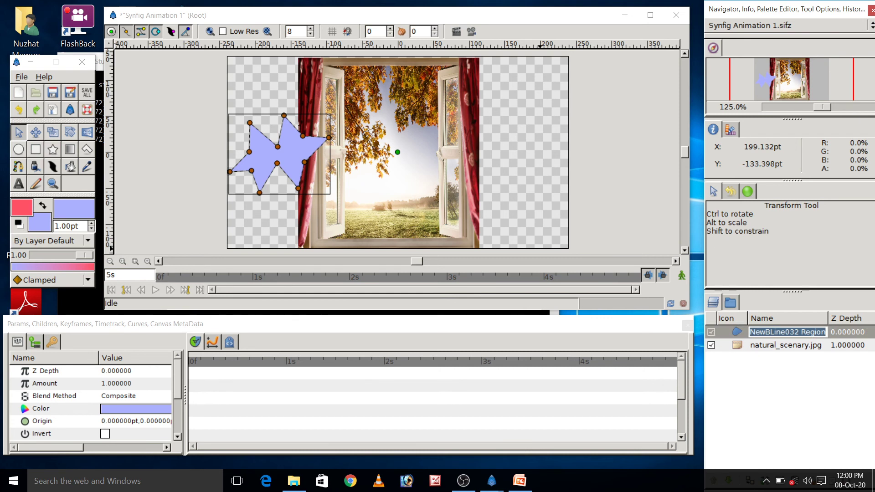
type("cloud")
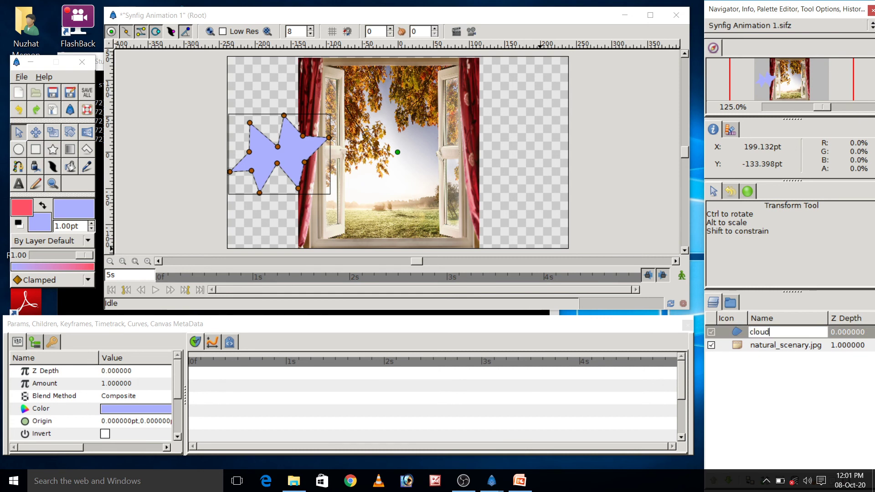
key("Return")
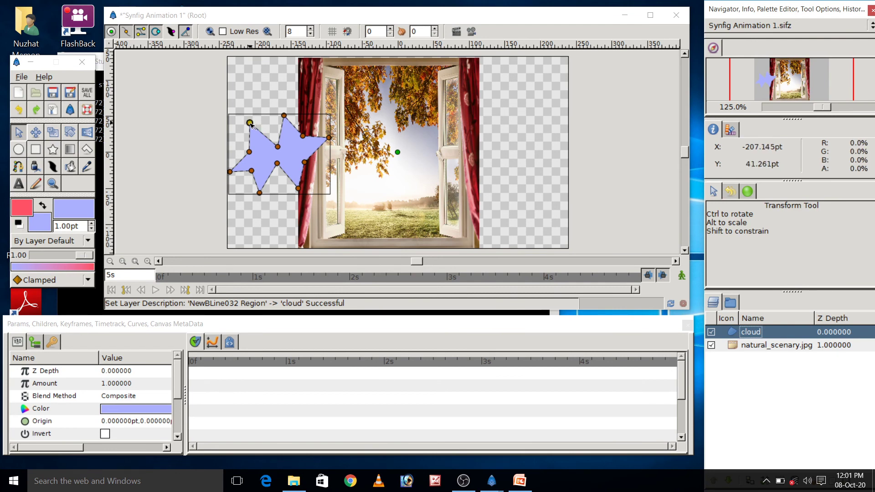
Drag tangent handles around the cloud to round its top, right, bottom and left edges
left_click_drag(251, 124, 238, 130)
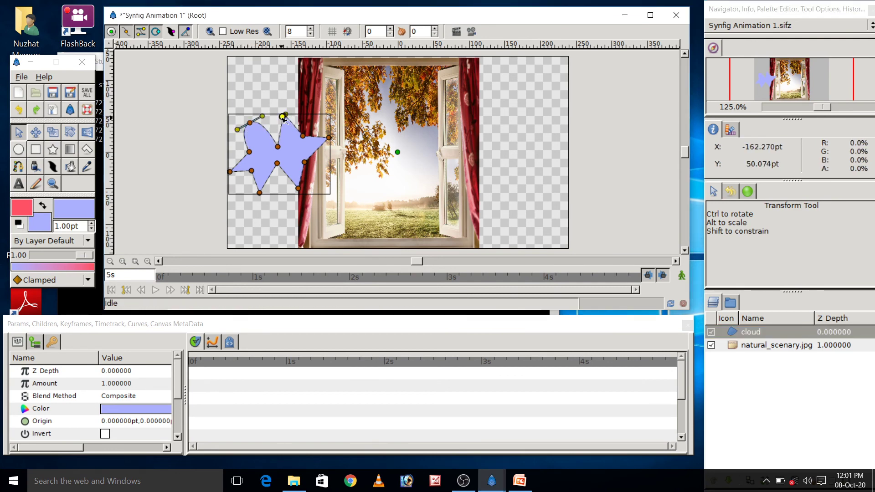
left_click_drag(283, 117, 290, 121)
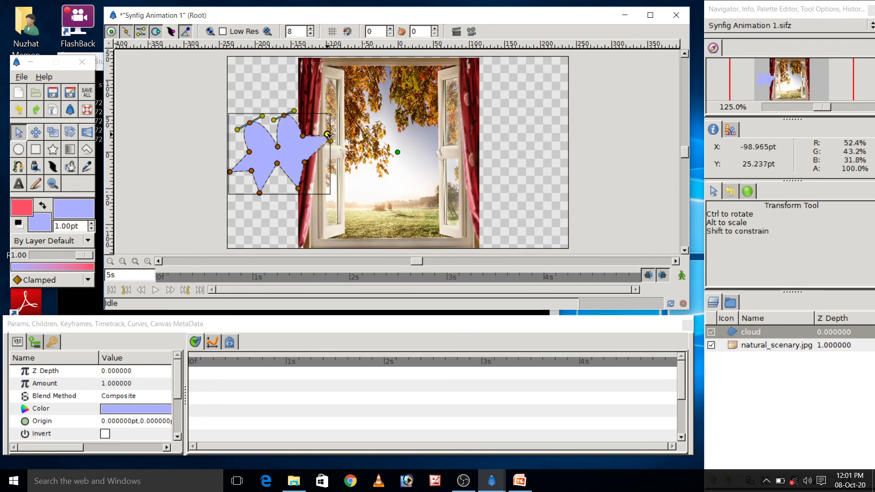
left_click_drag(329, 138, 332, 149)
left_click_drag(297, 188, 312, 183)
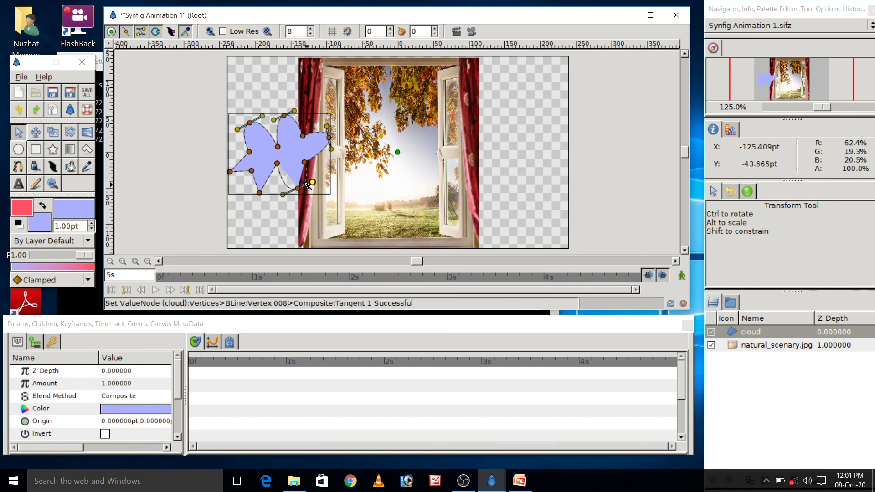
left_click_drag(260, 192, 277, 191)
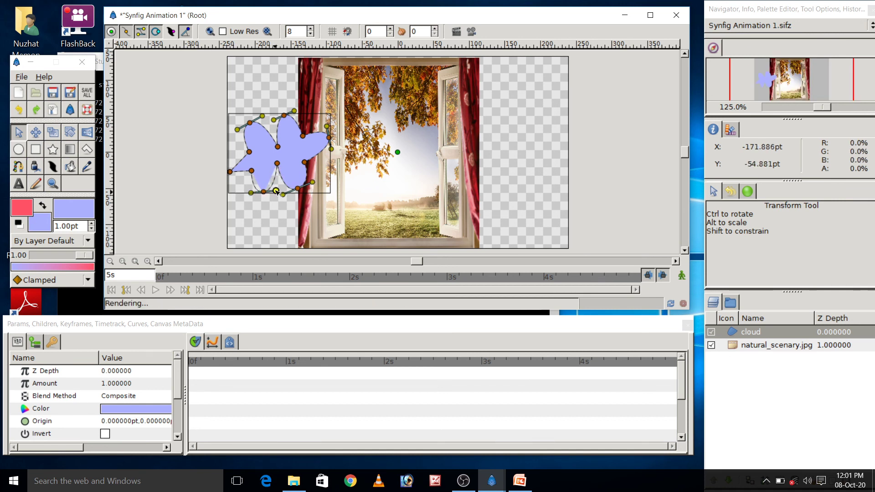
left_click_drag(231, 171, 230, 161)
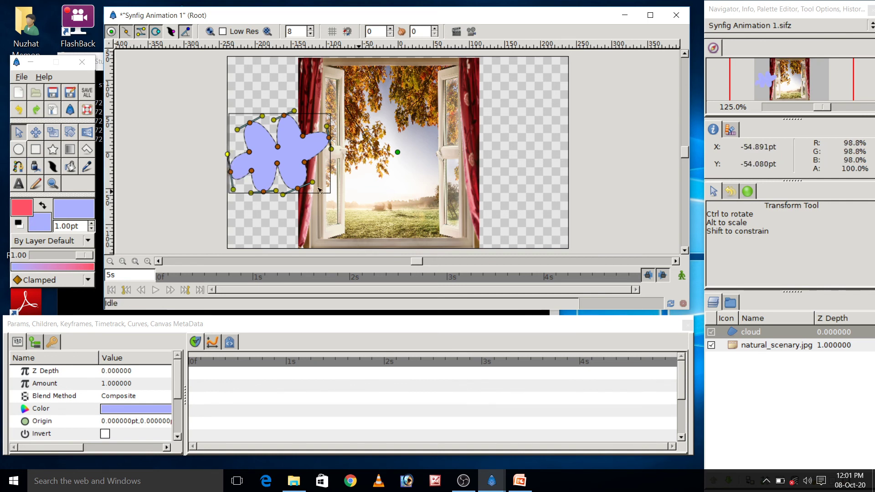
At frame 0 with Animate mode on, set the cloud's starting position
key("Home")
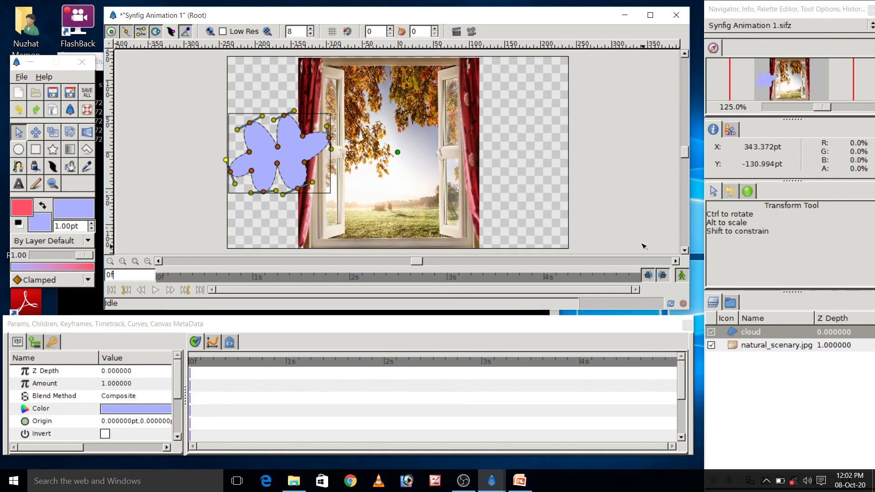
left_click(681, 275)
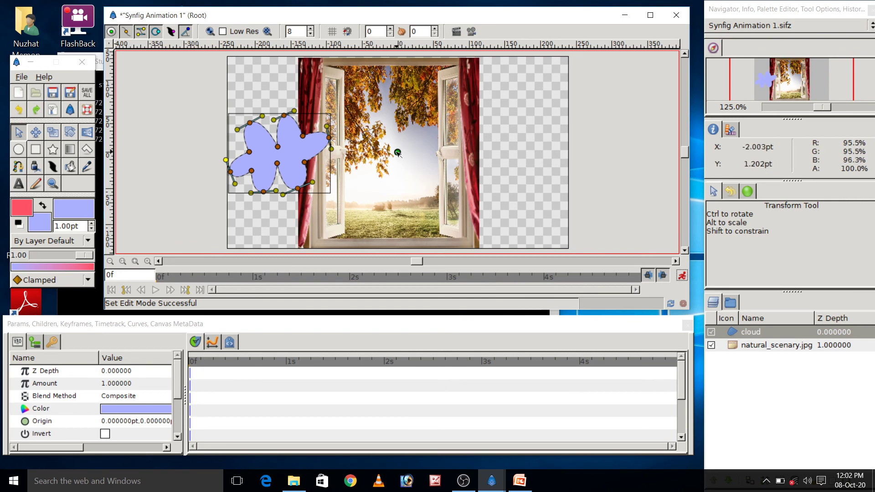
left_click_drag(398, 153, 401, 152)
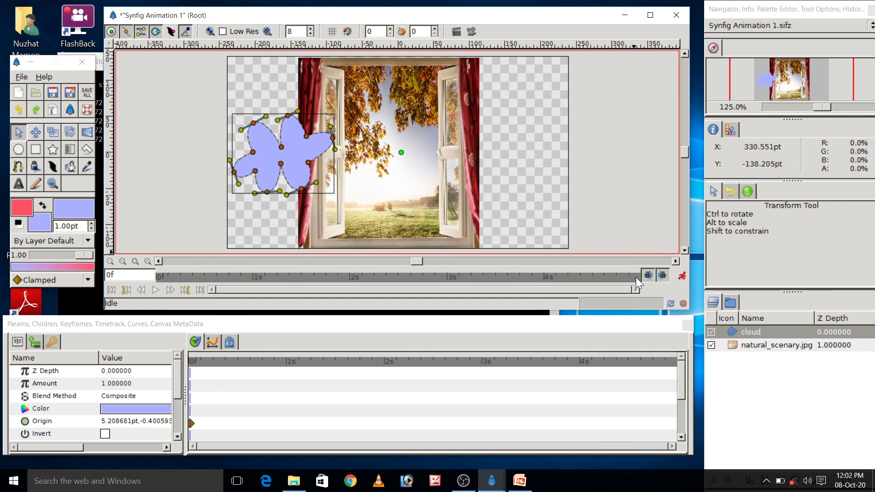
At 5s, move the cloud to the window's right side, then turn Animate mode off
key("BackSpace")
key("BackSpace")
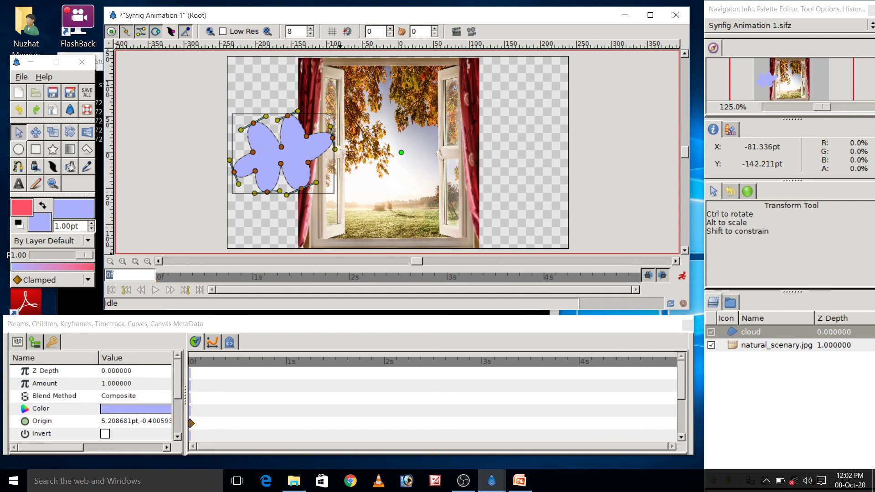
type("5s")
key("Return")
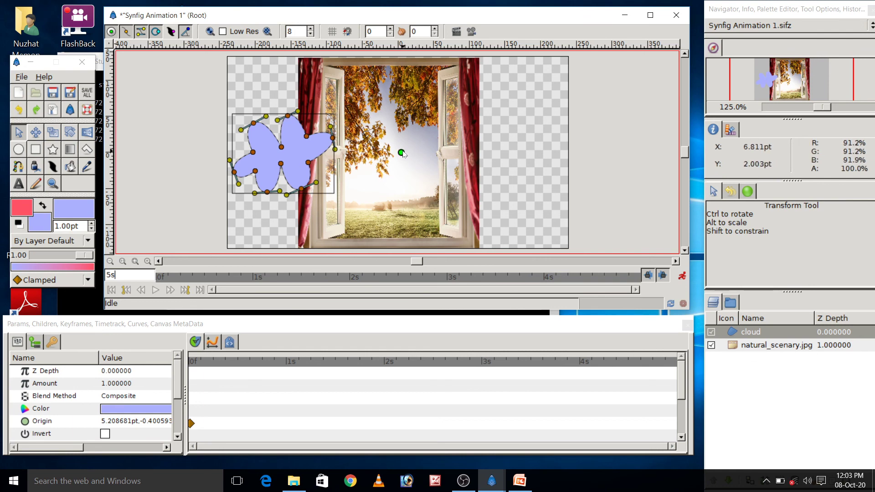
left_click_drag(402, 153, 629, 154)
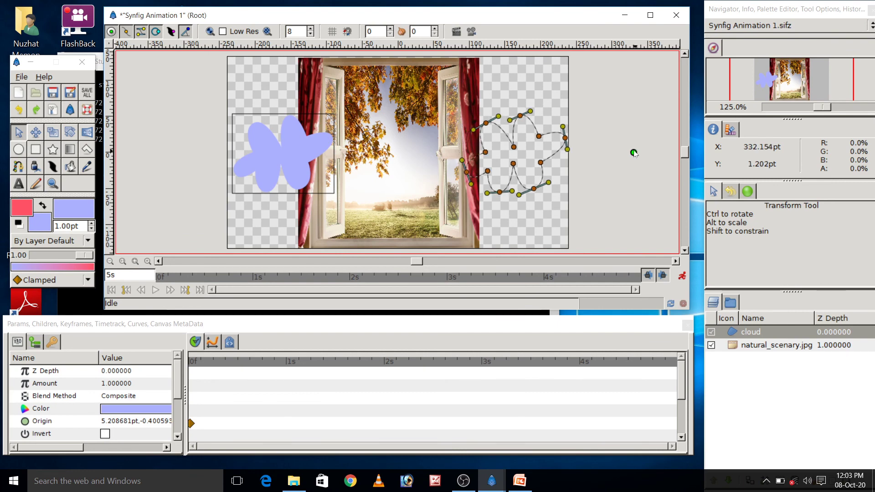
left_click_drag(629, 154, 634, 155)
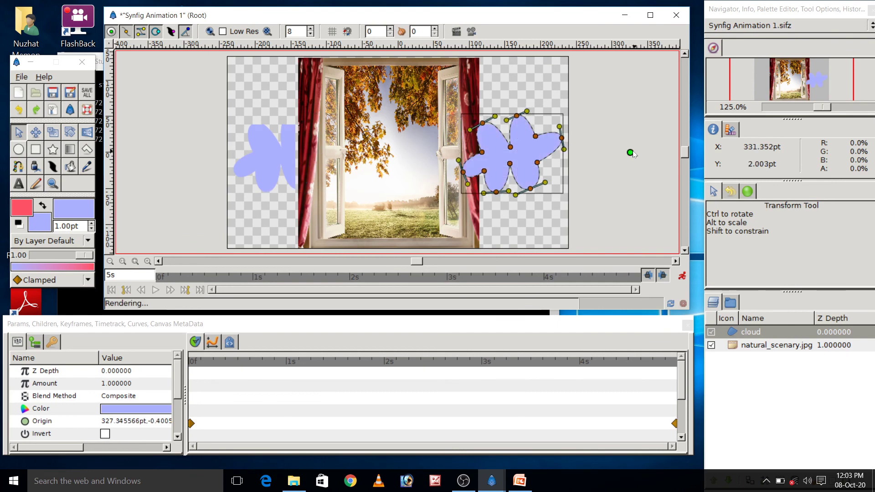
left_click(682, 275)
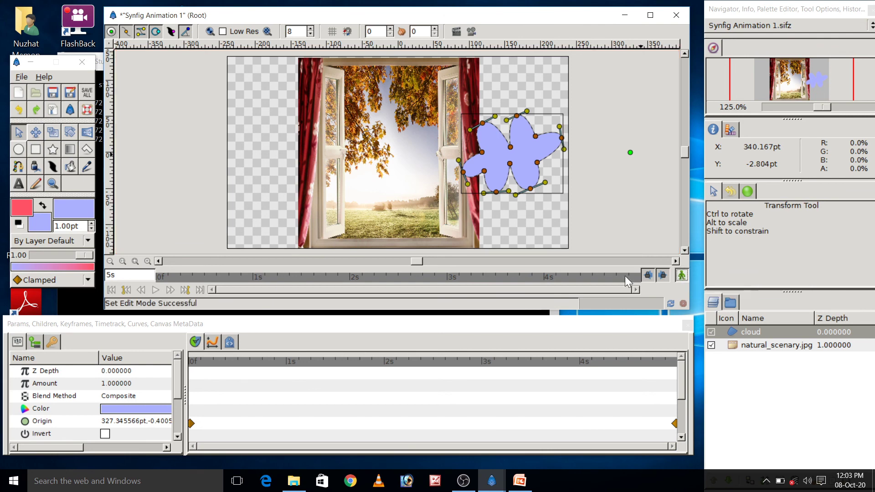
left_click(150, 291)
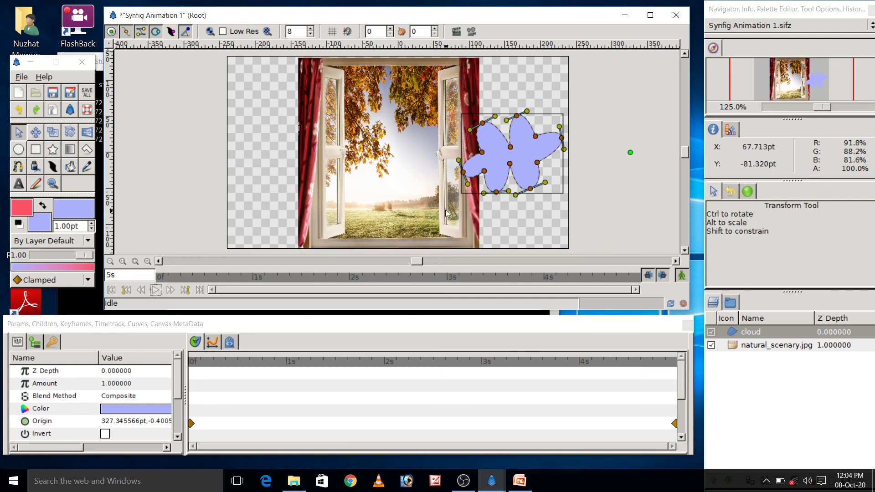
left_click(18, 167)
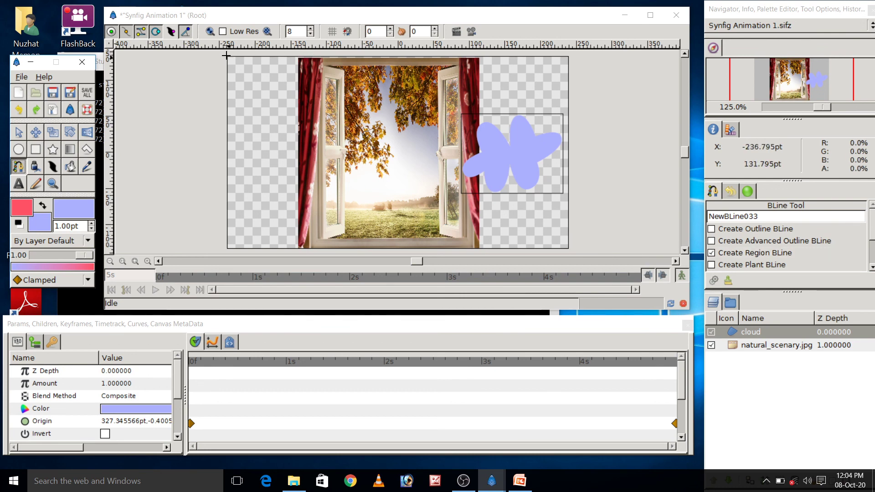
Draw a looped four-corner region covering the empty strip left of the window
left_click(231, 58)
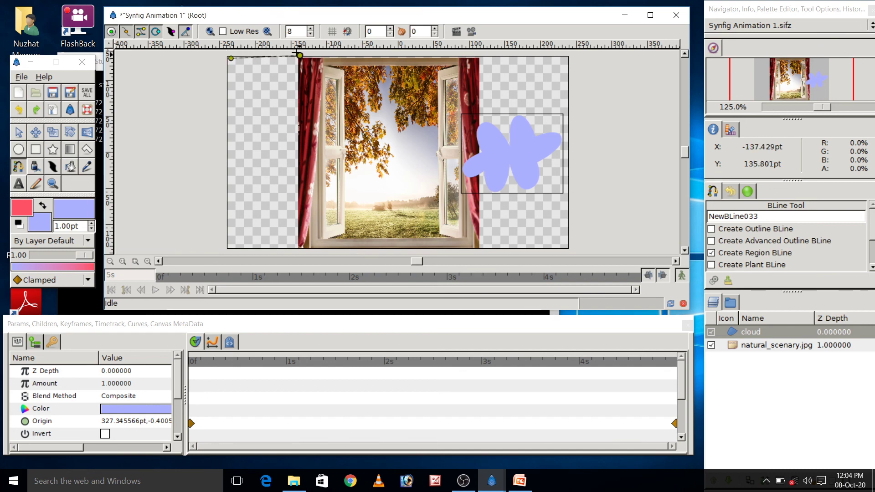
left_click(299, 55)
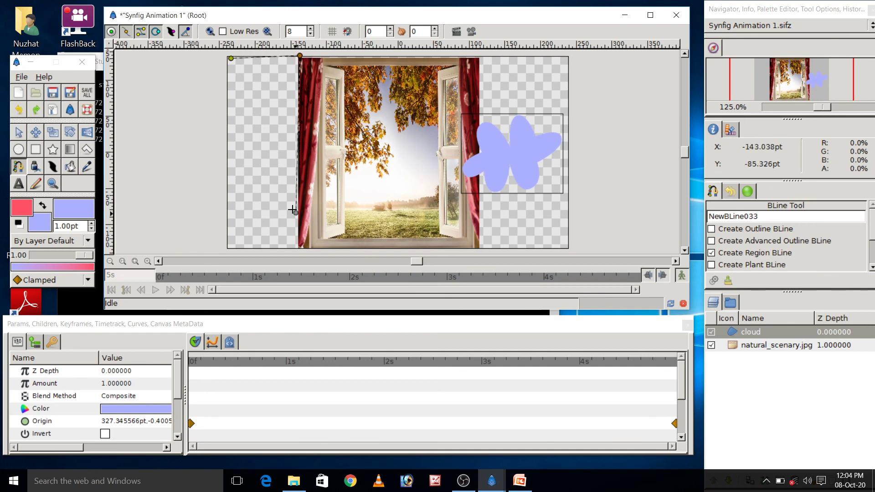
left_click(299, 246)
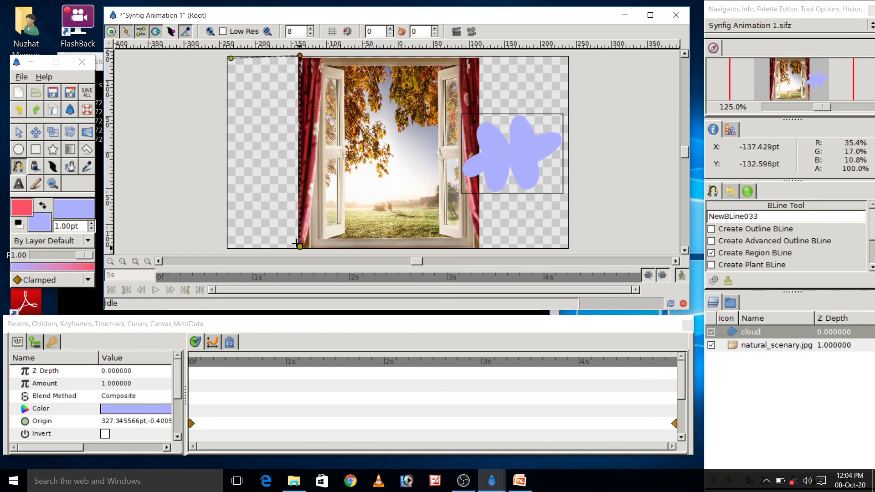
left_click(227, 249)
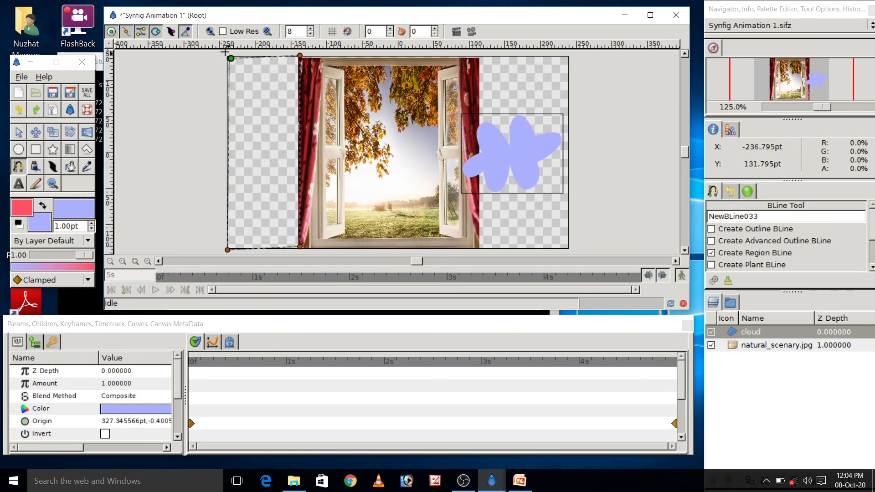
right_click(229, 60)
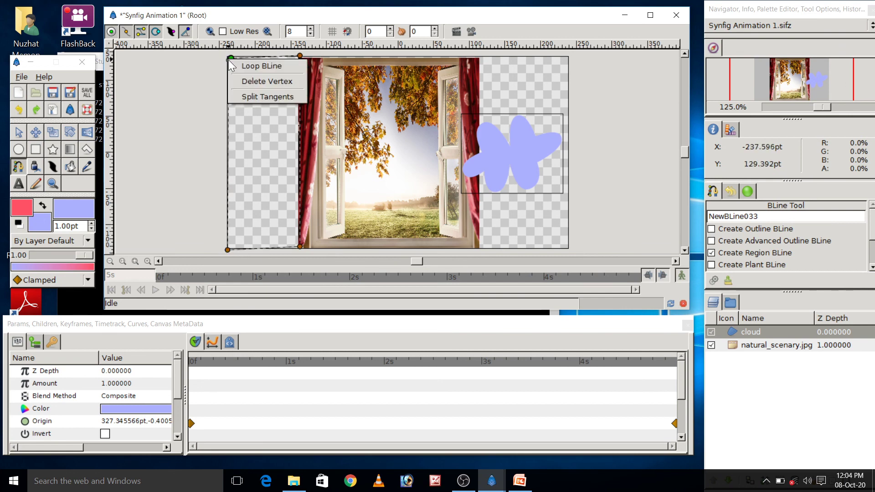
left_click(236, 61)
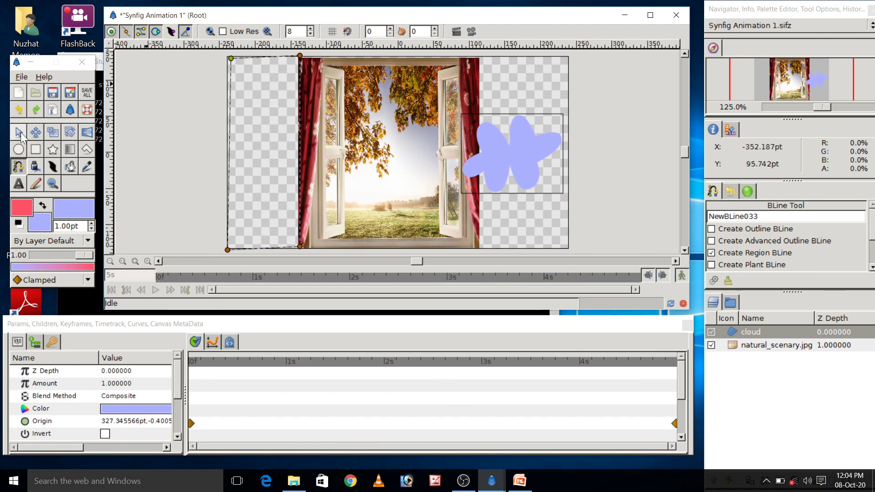
left_click(20, 133)
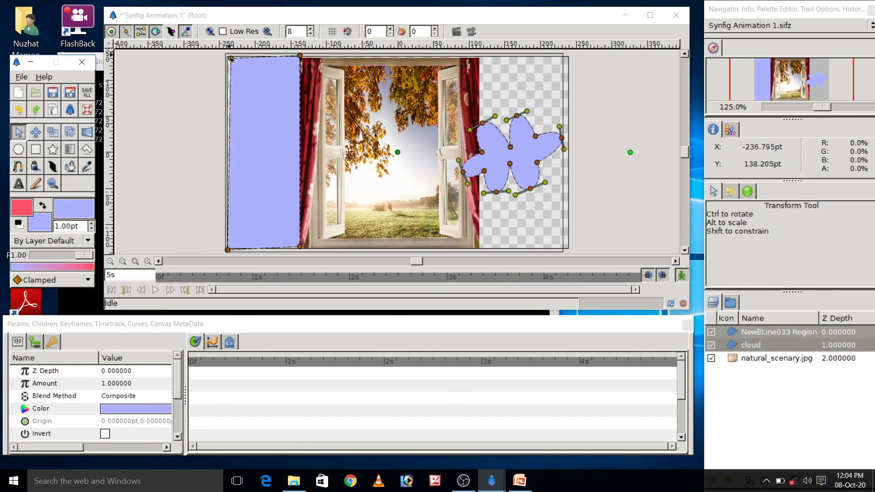
Snap the rectangle's top-left corner to the canvas corner and start renaming its layer
left_click_drag(230, 58, 228, 56)
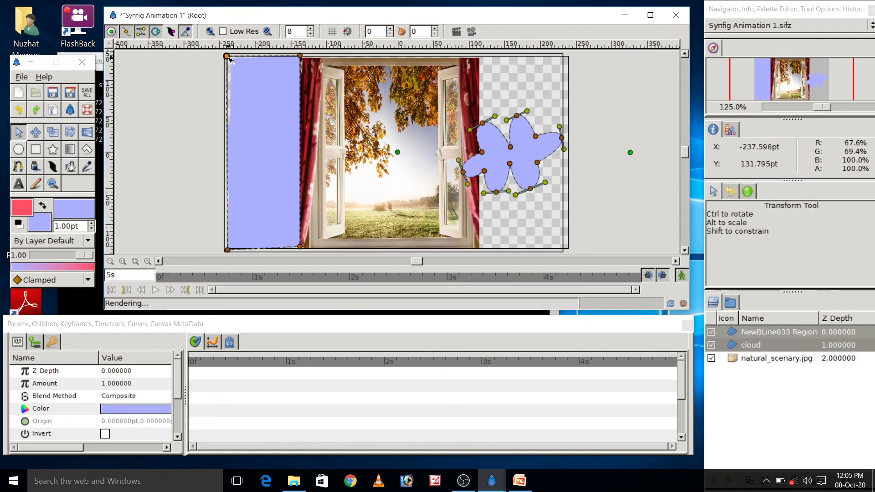
left_click(727, 332)
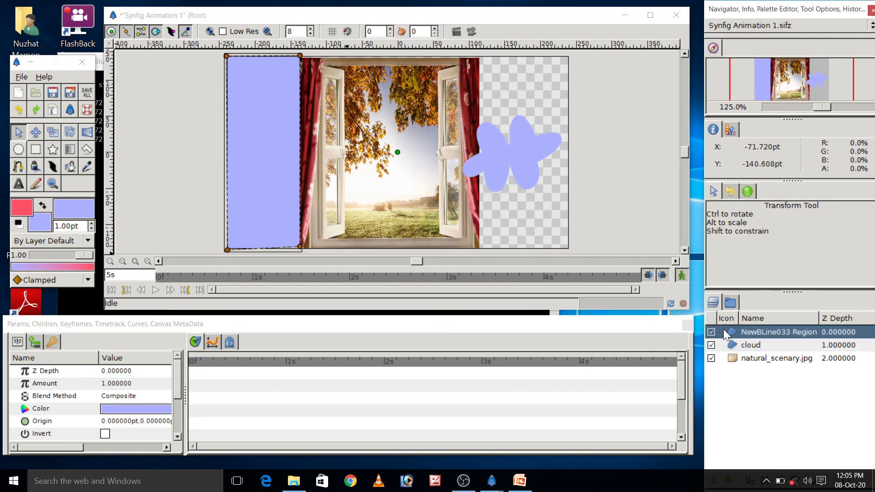
double_click(780, 333)
Name the rectangle layer "left masking"
type("left")
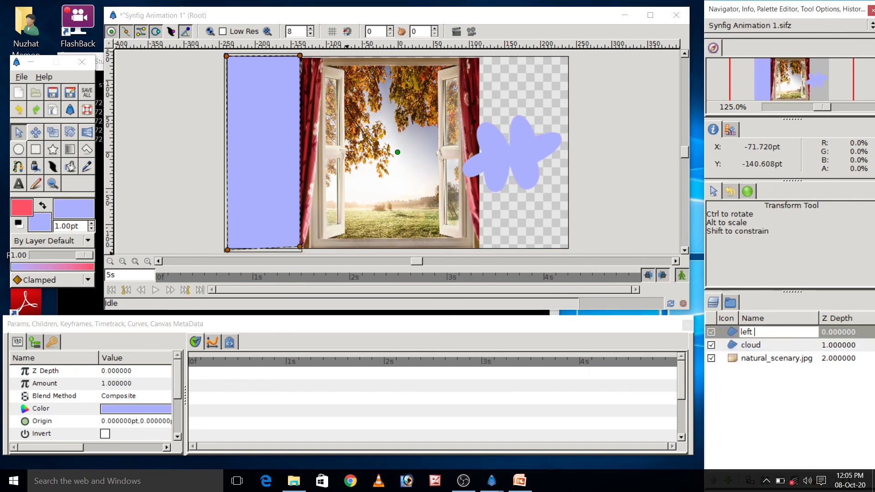
type(" masking")
key("Return")
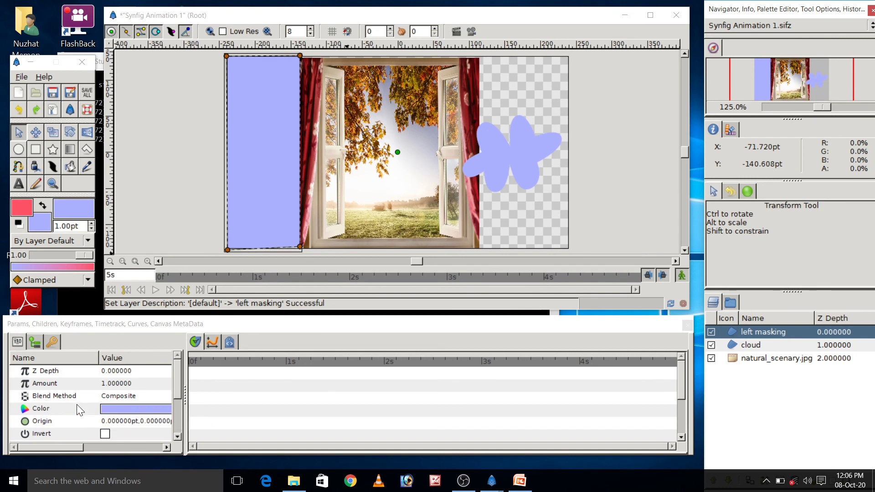
Set left masking's Blend Method to Alpha Over and play the animation to preview
left_click(135, 396)
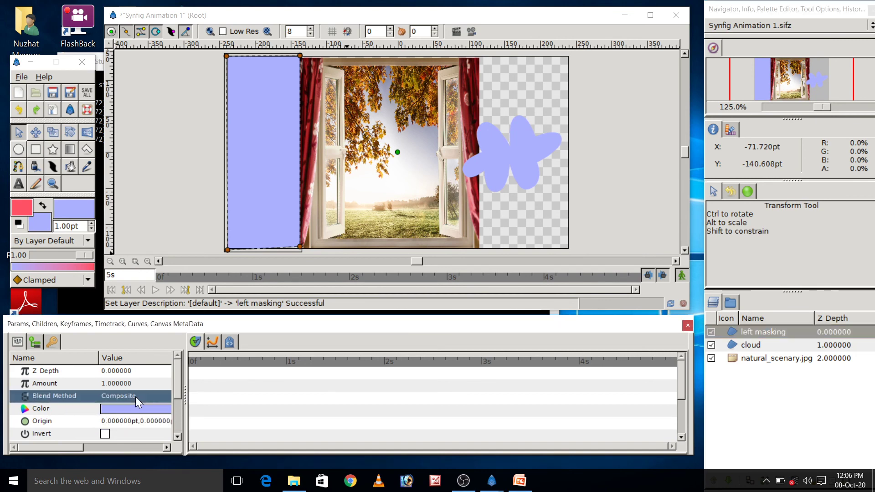
left_click(136, 396)
left_click(135, 397)
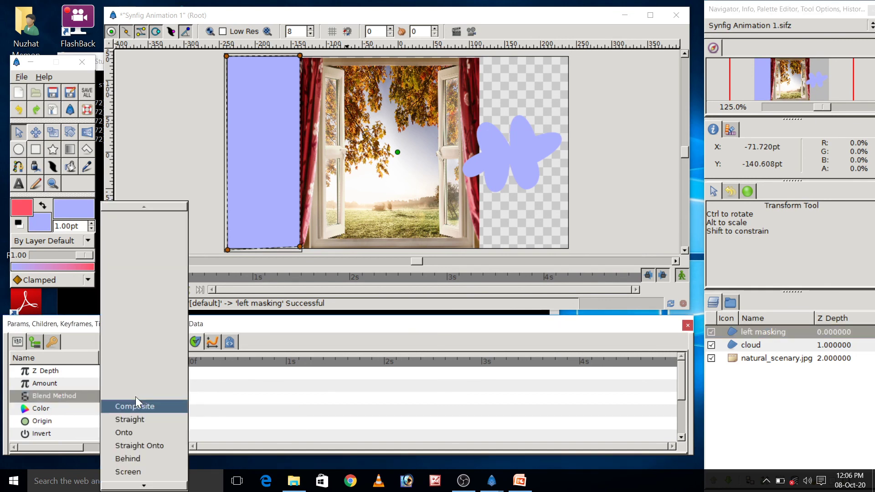
key("Down")
key("Down")
key("Down")
key("Down")
key("Down")
key("Down")
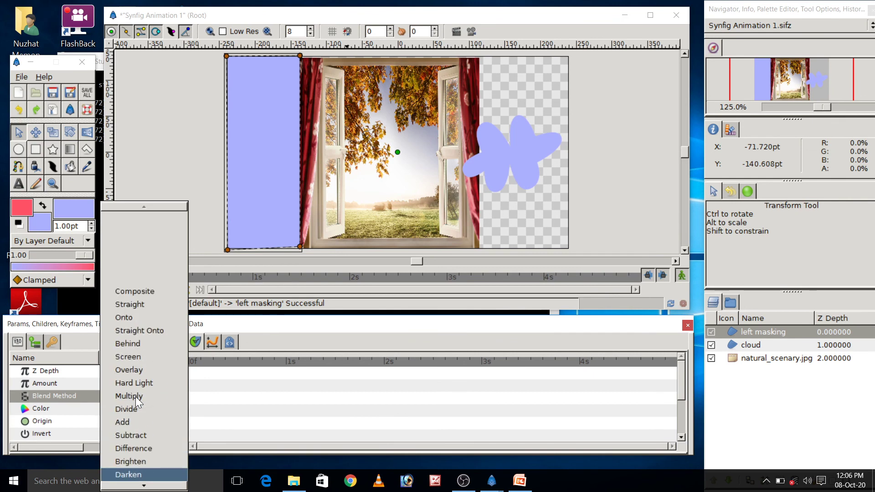
key("Down")
key("Down")
key("Down")
key("Down")
key("Down")
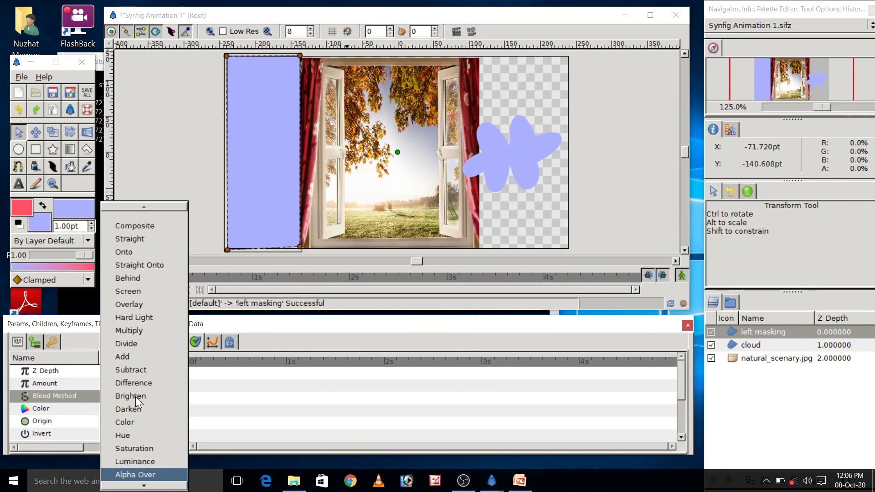
key("Return")
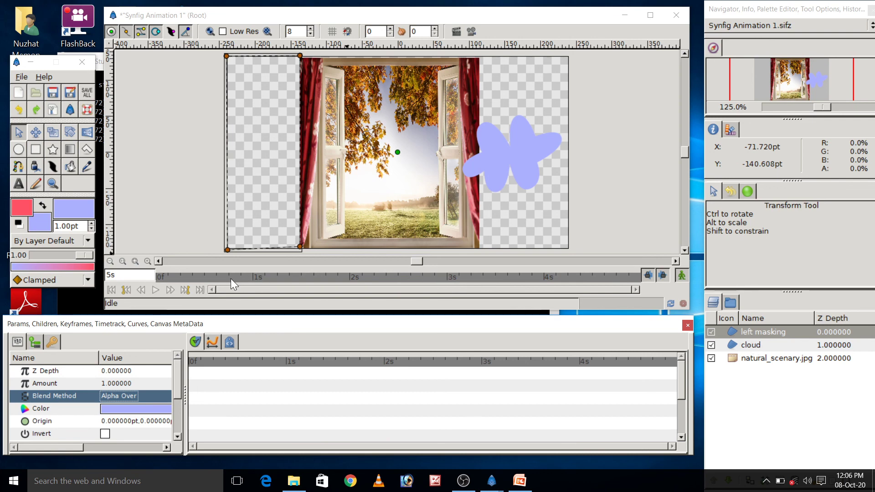
left_click(155, 289)
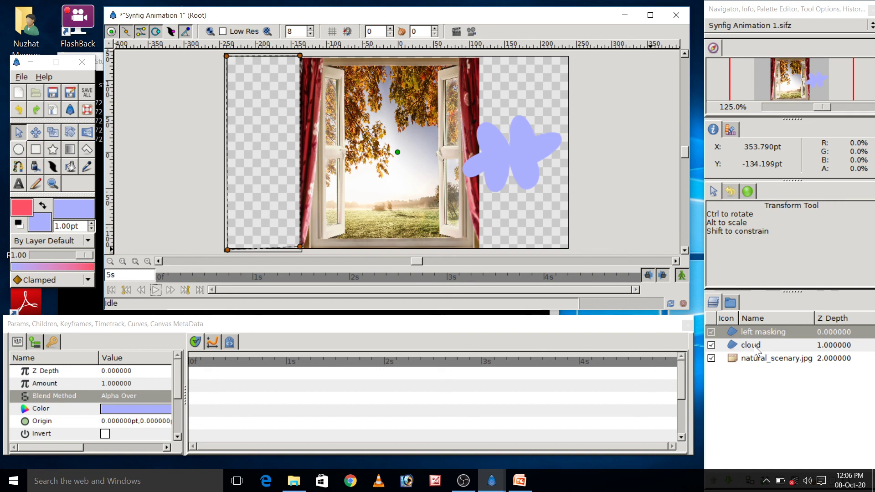
Encapsulate cloud and left masking into an Inline Canvas, then select cloud inside it
left_click(753, 345, "ctrl")
right_click(754, 346)
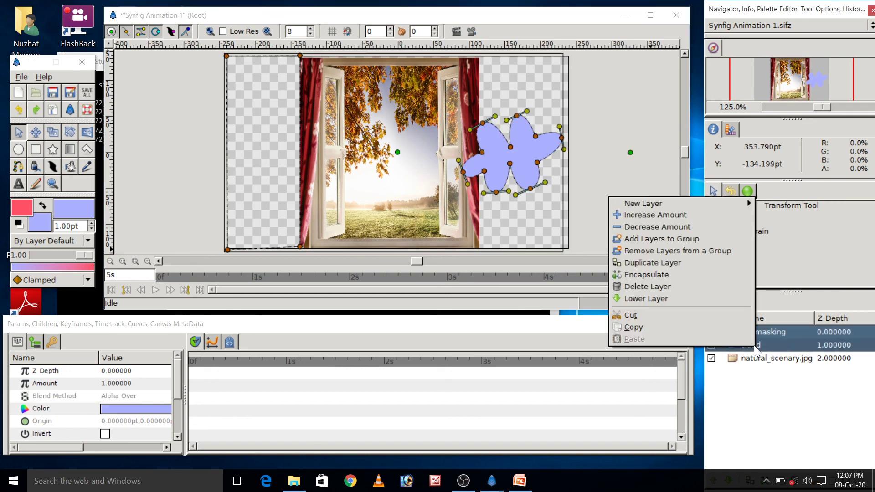
left_click(708, 277)
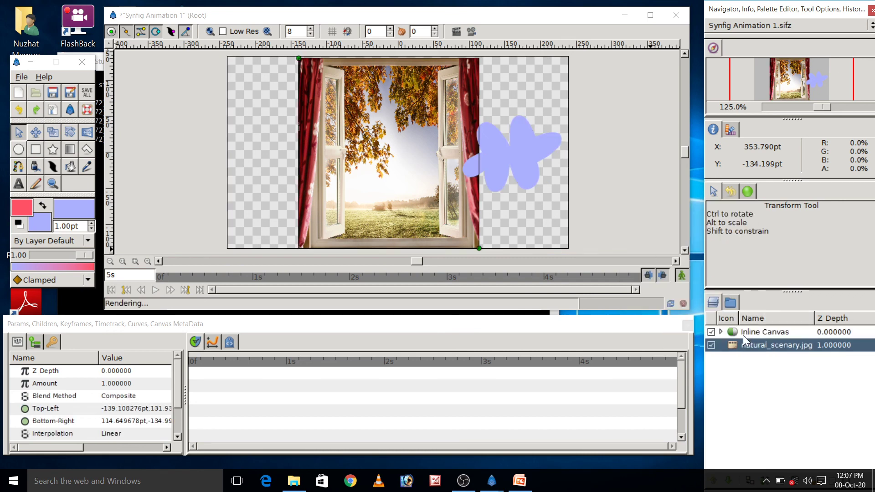
left_click(720, 333)
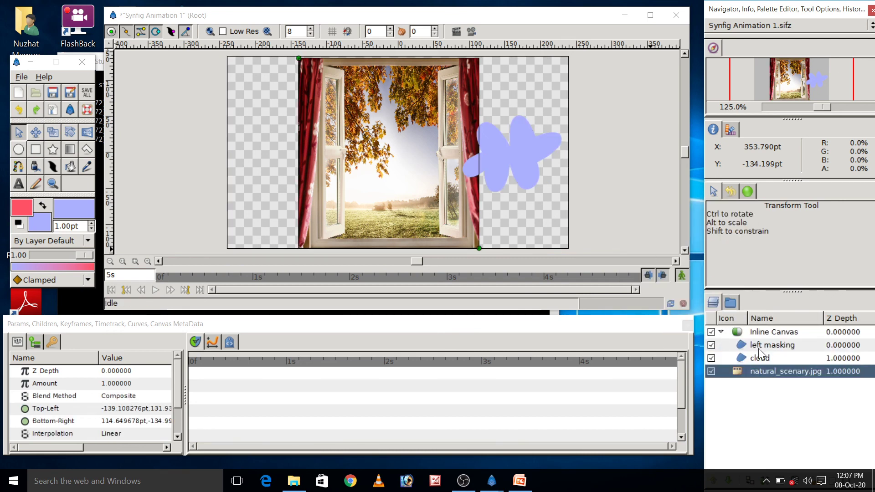
left_click(769, 358)
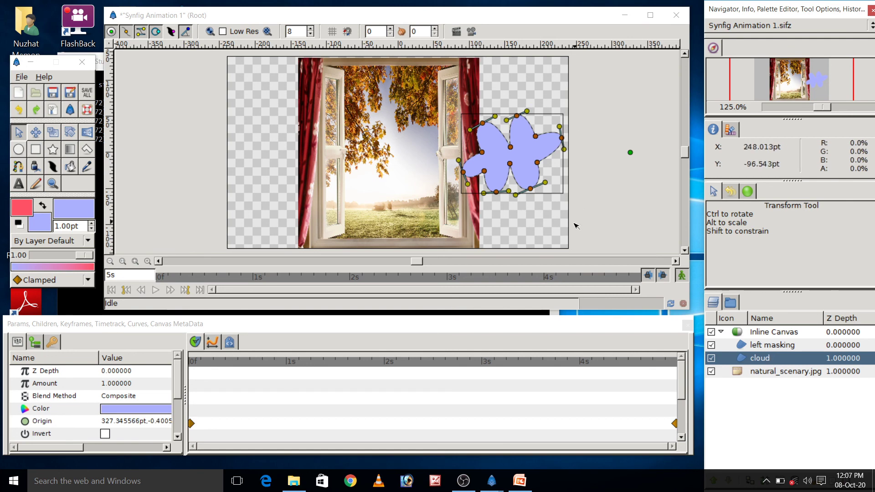
Draw a looped region covering the canvas strip right of the window
left_click(18, 166)
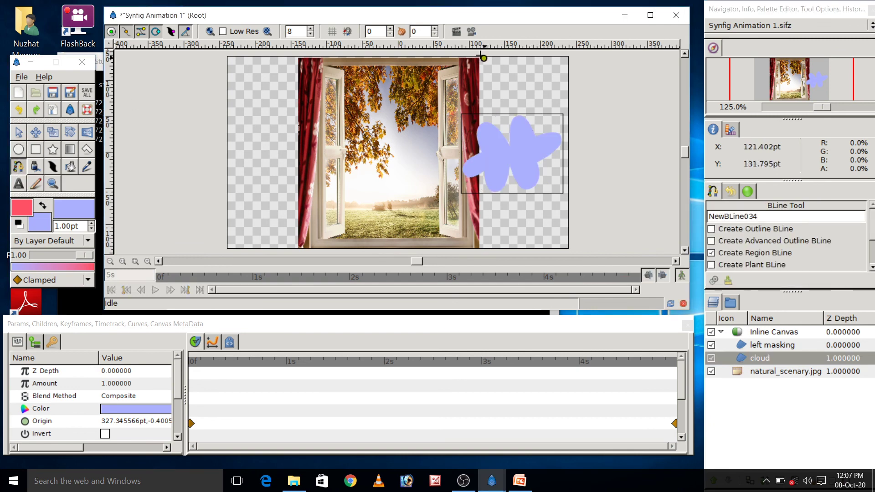
left_click_drag(484, 58, 569, 57)
left_click(568, 58)
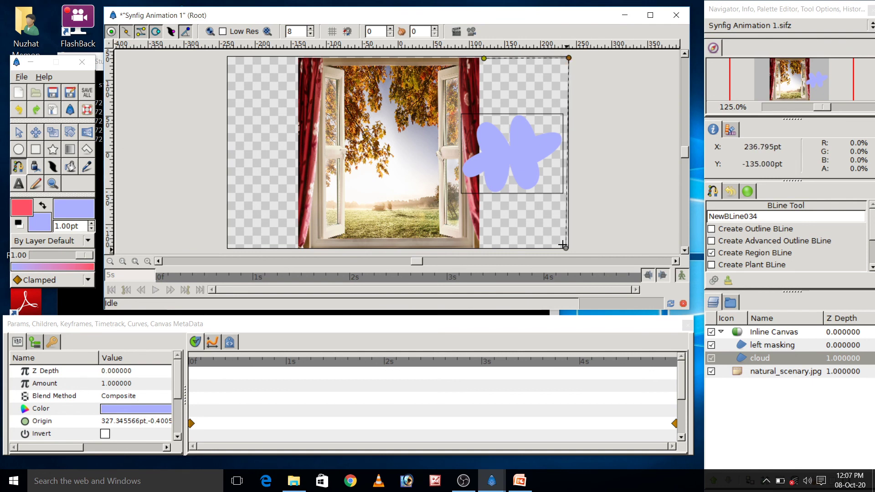
left_click_drag(567, 246, 488, 250)
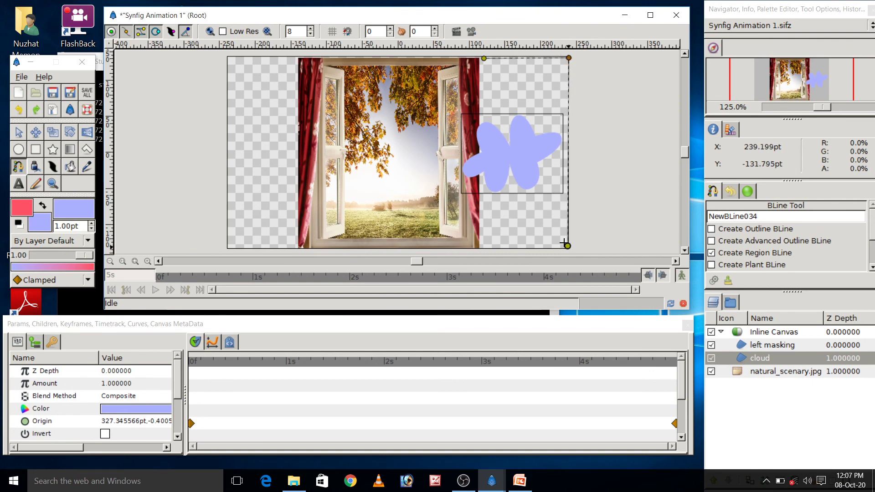
left_click(478, 248)
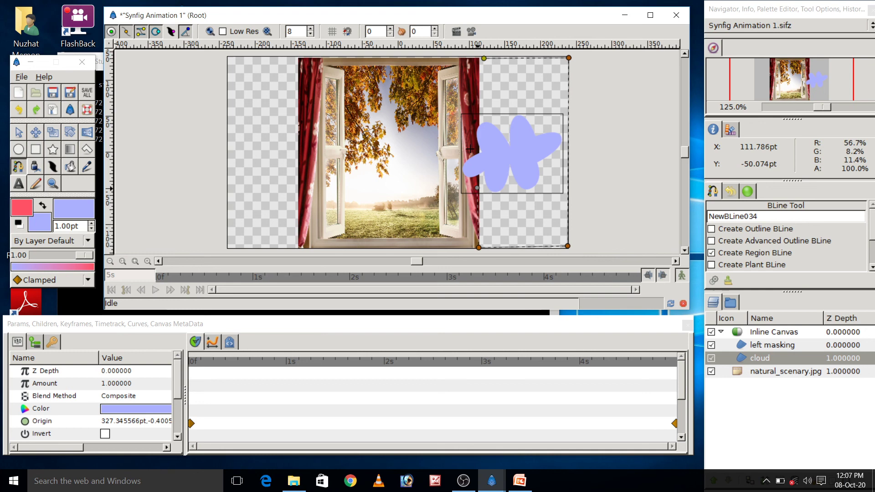
right_click(483, 58)
left_click(498, 69)
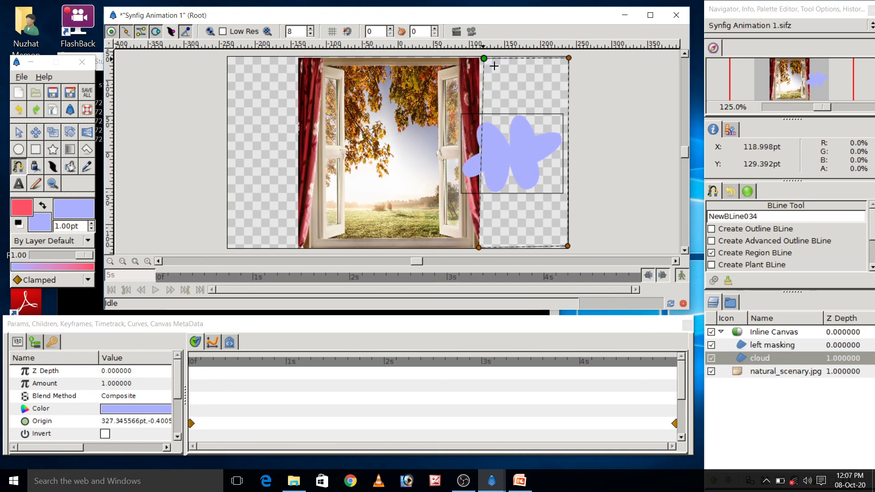
Move the new region layer to the top of the Inline Canvas group
left_click(720, 332)
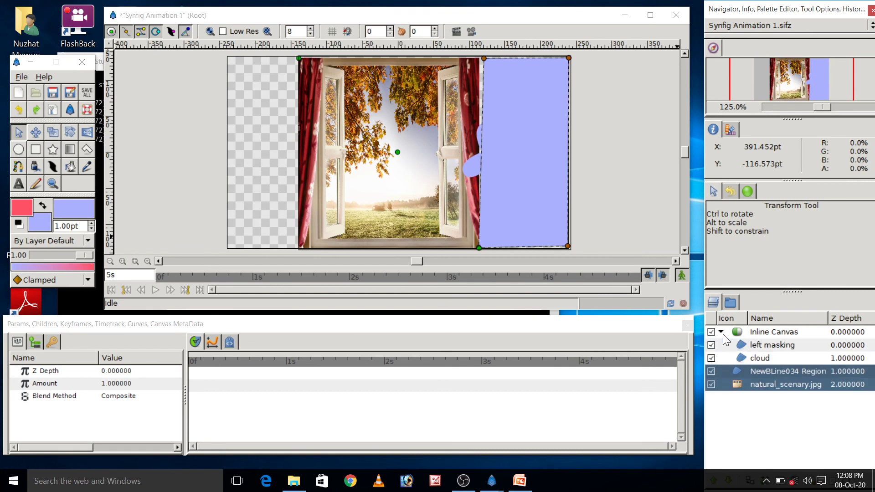
left_click(731, 371)
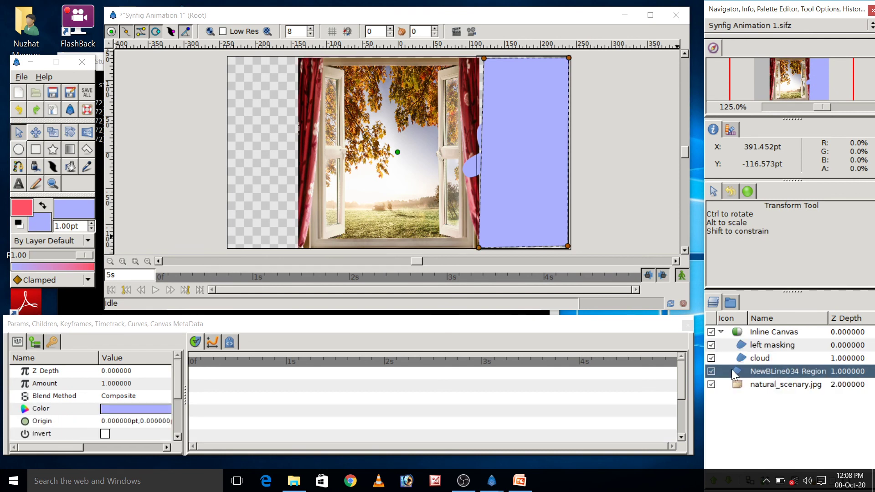
left_click_drag(732, 371, 728, 342)
left_click_drag(732, 371, 732, 337)
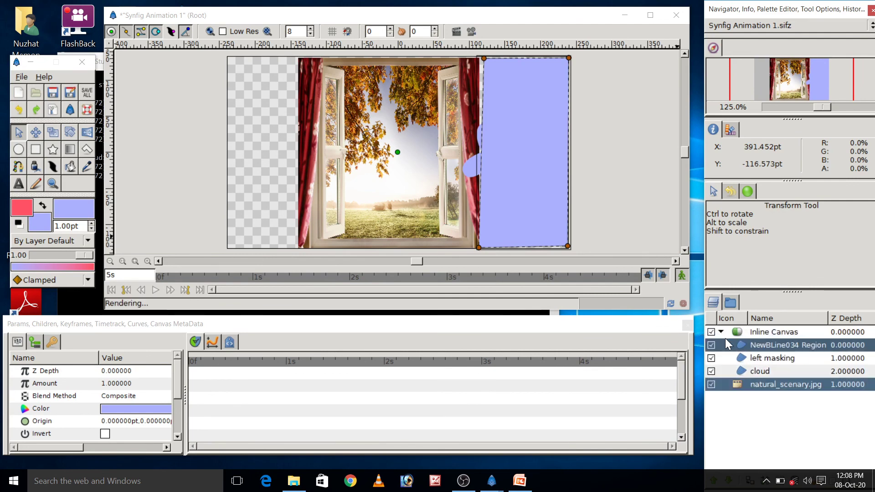
Rename the NewBLine034 Region layer to 'right masking' and select it alone
double_click(822, 348)
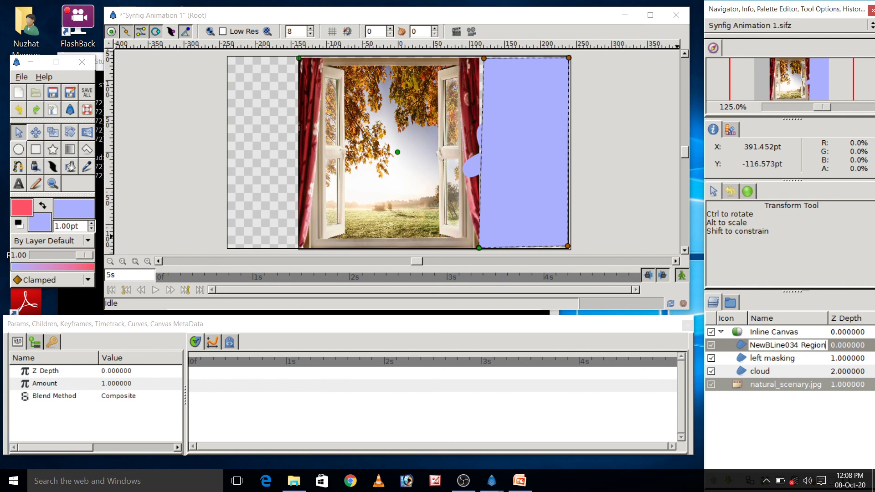
type("right")
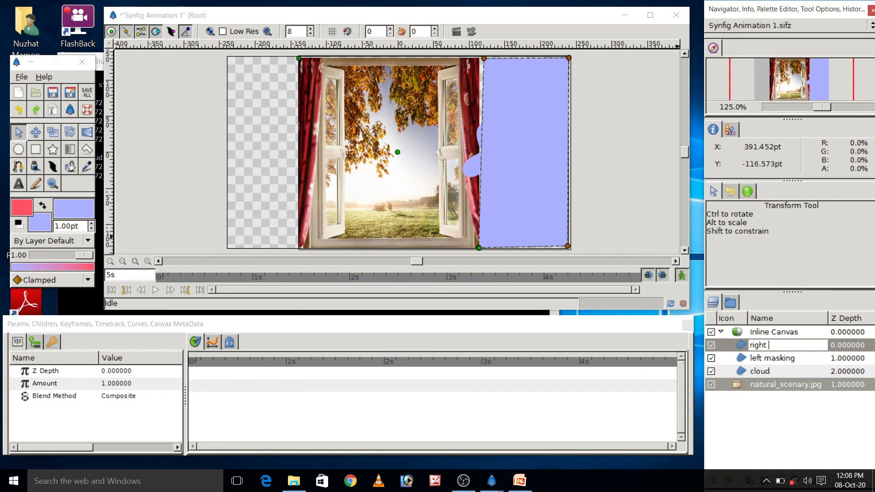
type("mak")
type("sking")
key("Return")
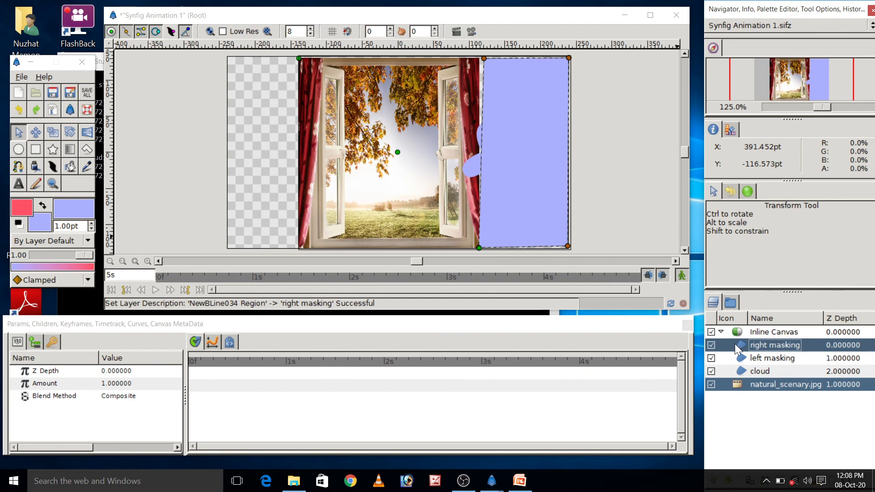
left_click(738, 346)
Set right masking's Blend Method to Alpha Over, then play the animation to check the mask
left_click(133, 397)
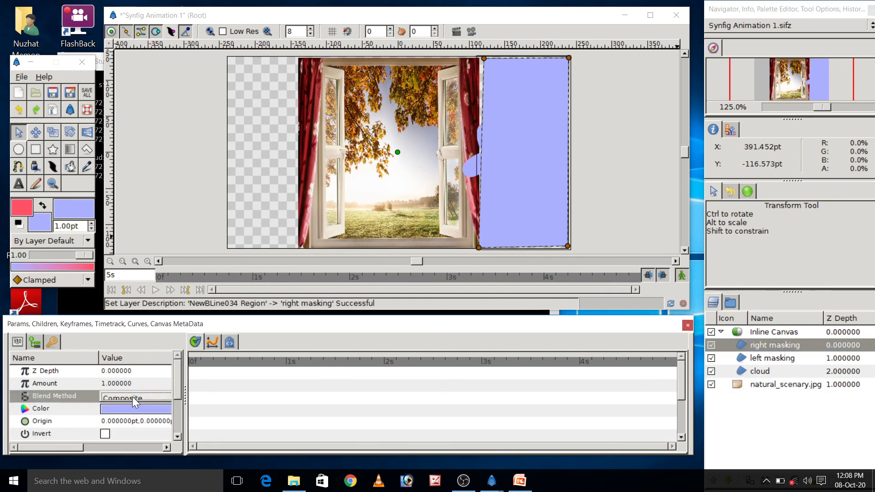
left_click(132, 397)
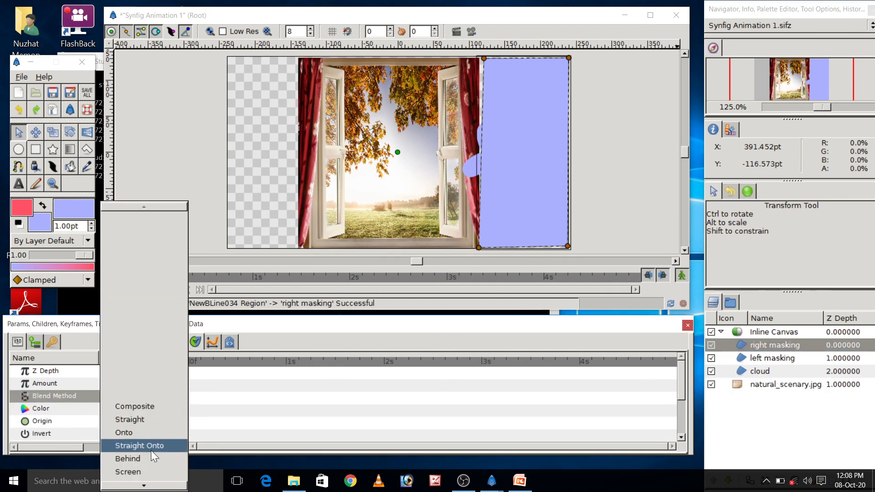
key("Down")
key("Down")
key("Down")
key("Down")
key("Down")
key("Down")
key("Down")
key("Down")
key("Down")
key("Down")
key("Down")
key("Down")
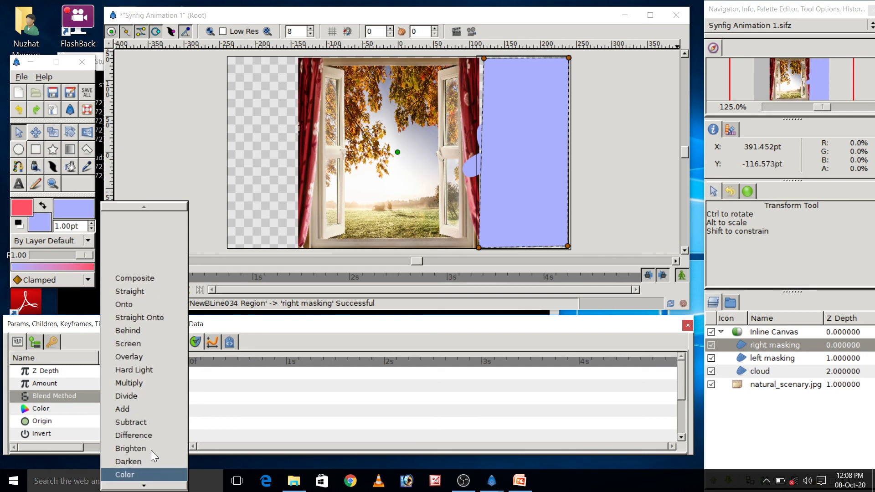
key("Down")
key("Down")
key("Down")
key("Down")
key("Down")
key("Up")
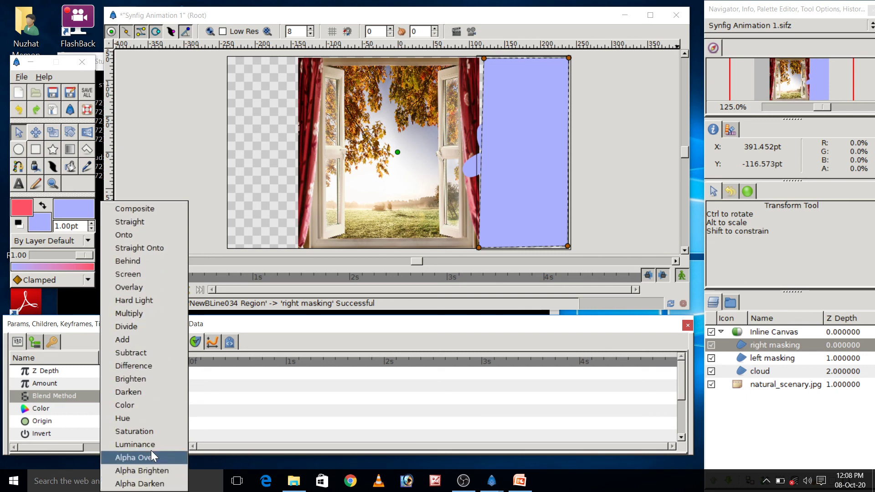
key("Return")
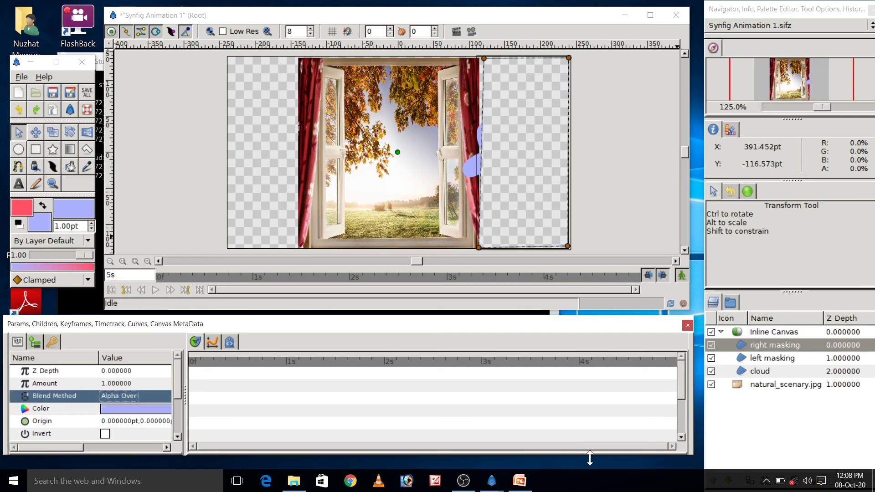
left_click(132, 244)
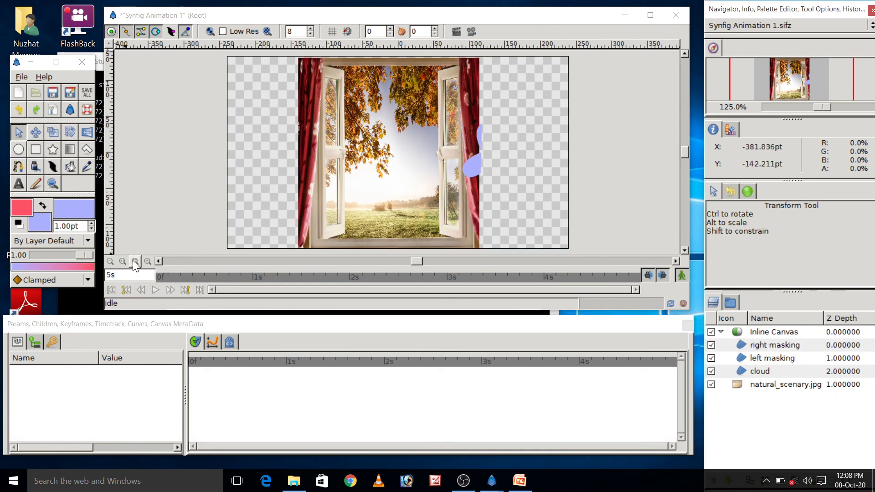
left_click(156, 290)
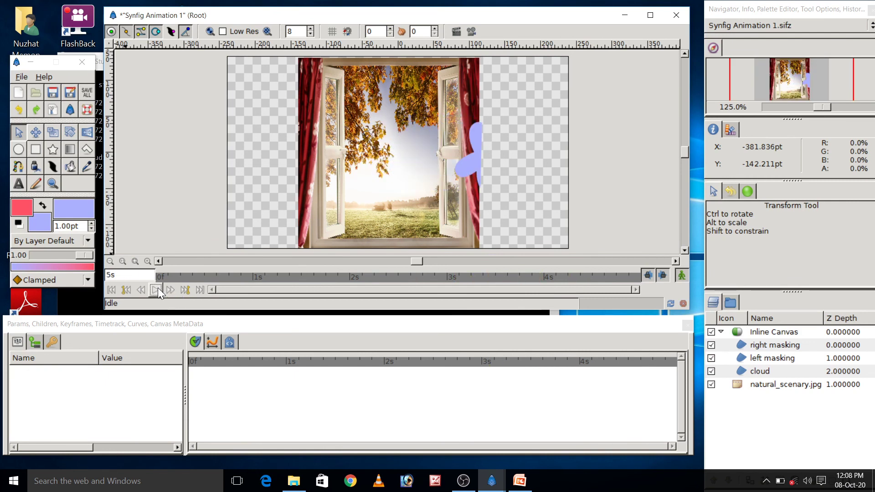
Save the project on the Desktop as masking_hiding_objects.sifz
left_click(108, 42)
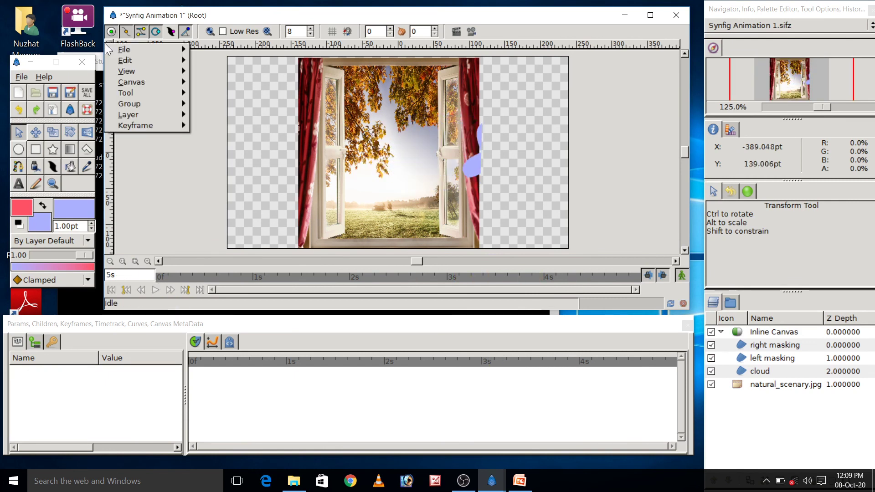
mouse_move(124, 50)
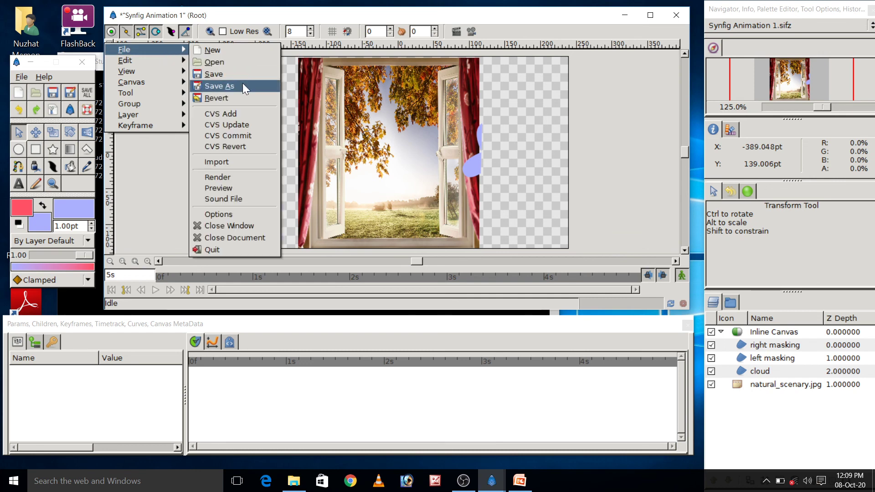
left_click(242, 87)
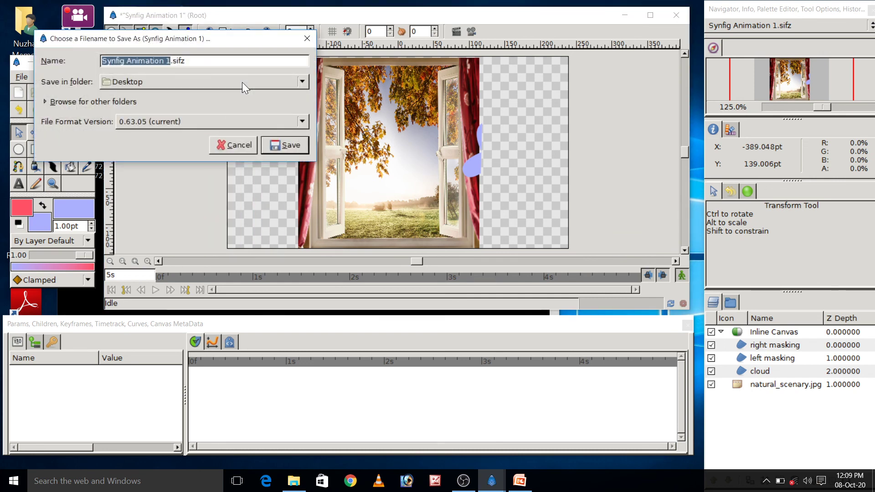
type("maski")
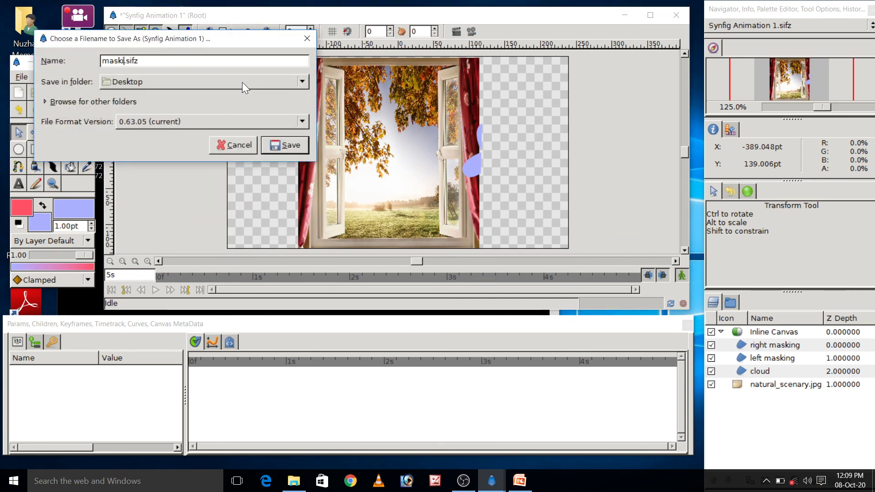
type("ng_h")
type("iding")
type("_objects")
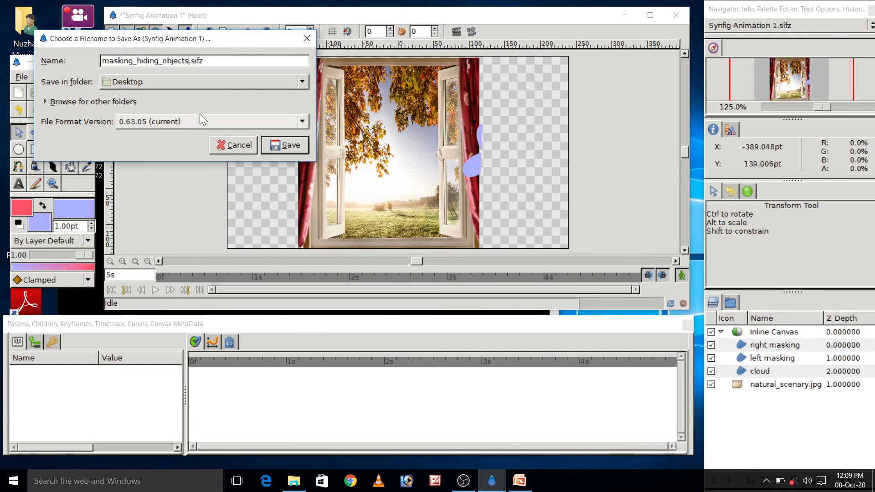
left_click(290, 146)
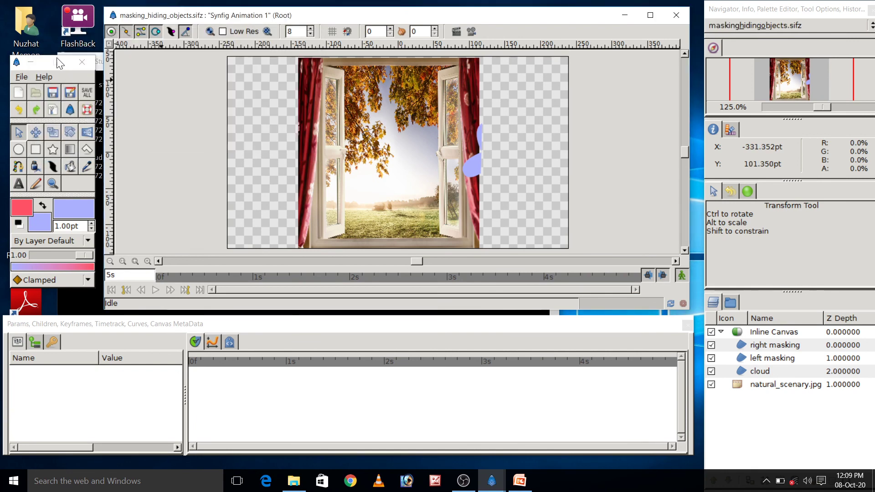
left_click(108, 44)
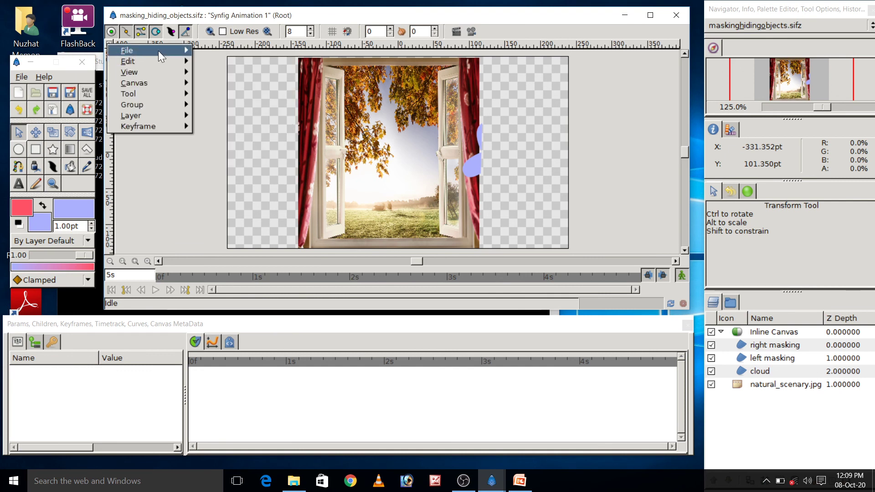
mouse_move(127, 50)
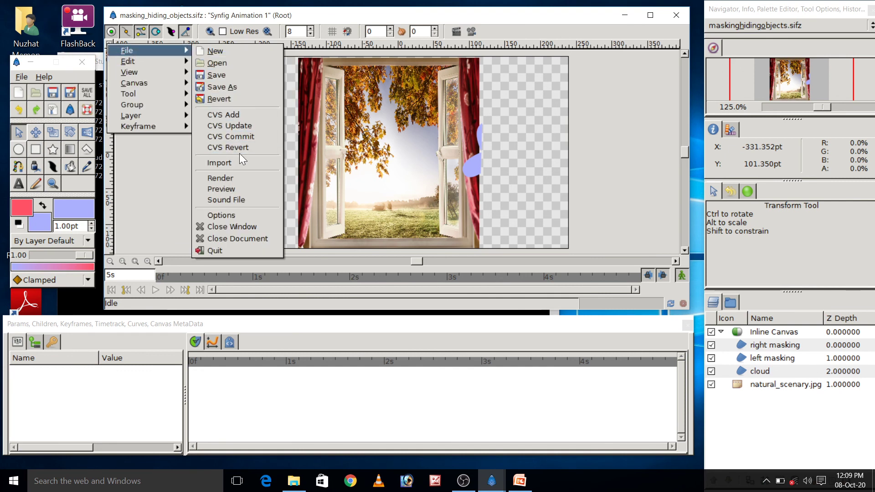
Render the animation with the gif target to masking_hiding_objects.gif
left_click(235, 177)
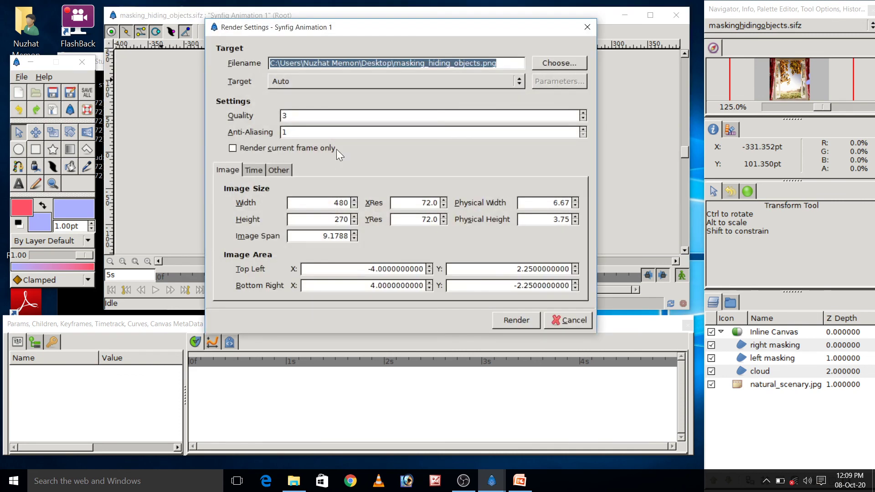
key("End")
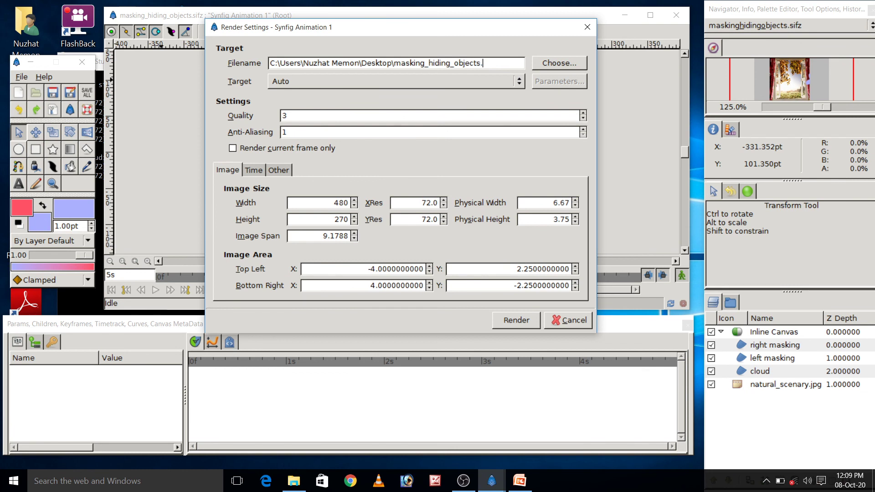
left_click(357, 82)
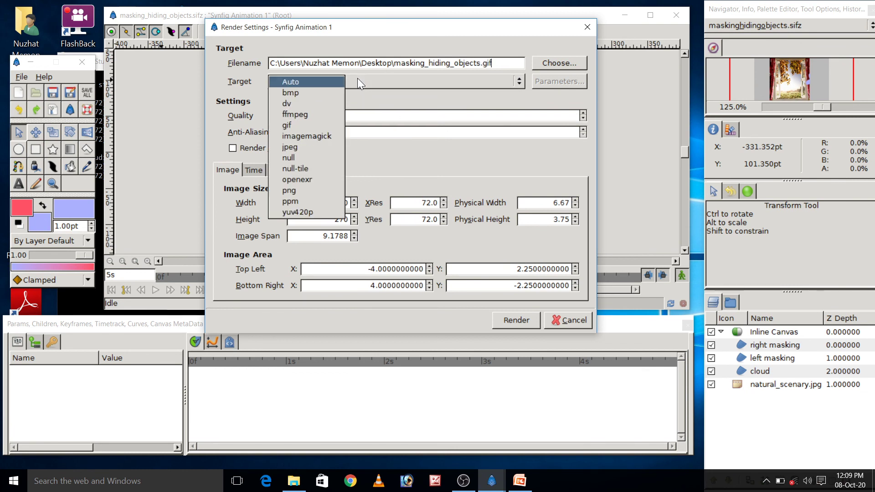
left_click(312, 126)
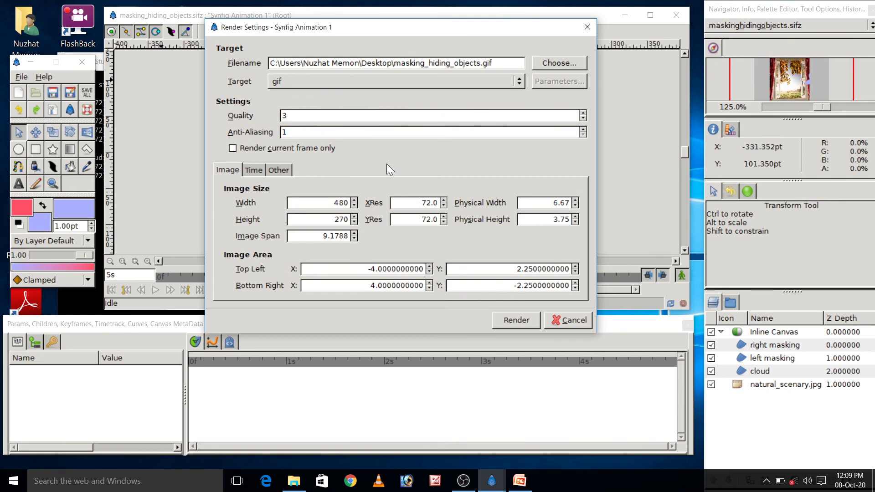
left_click(507, 322)
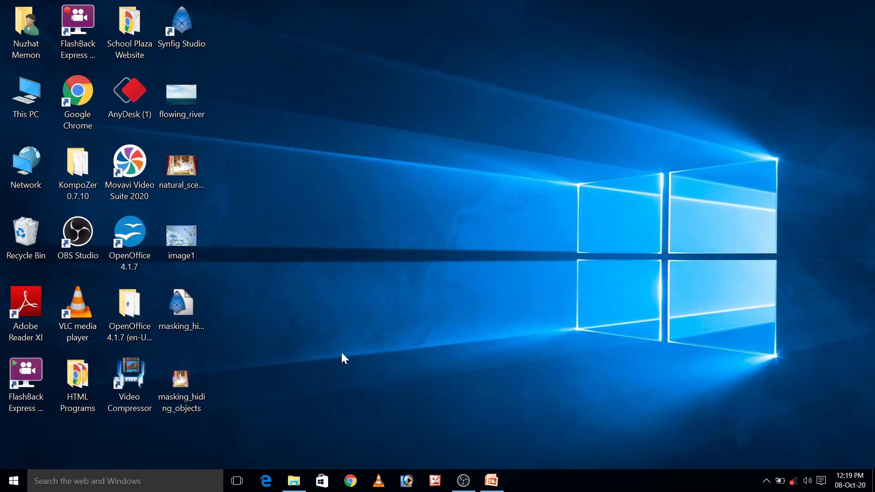
Bring up the file options for the masking_hiding_objects GIF on the Desktop
right_click(181, 384)
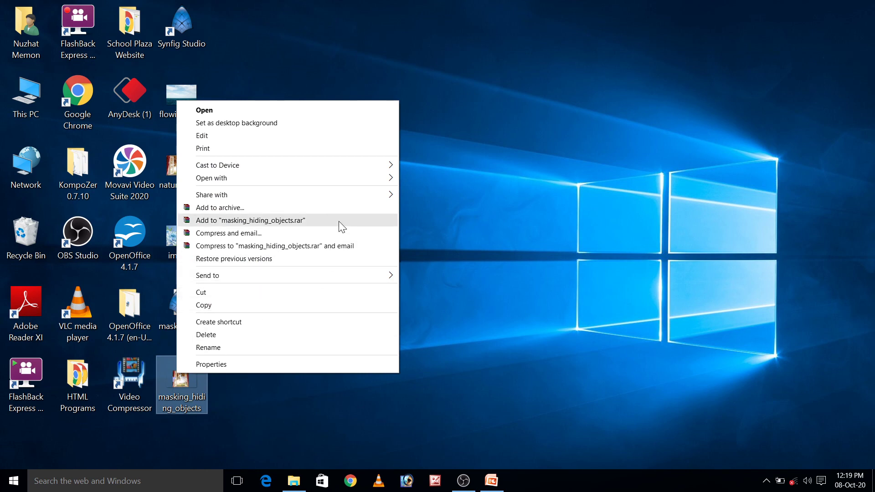